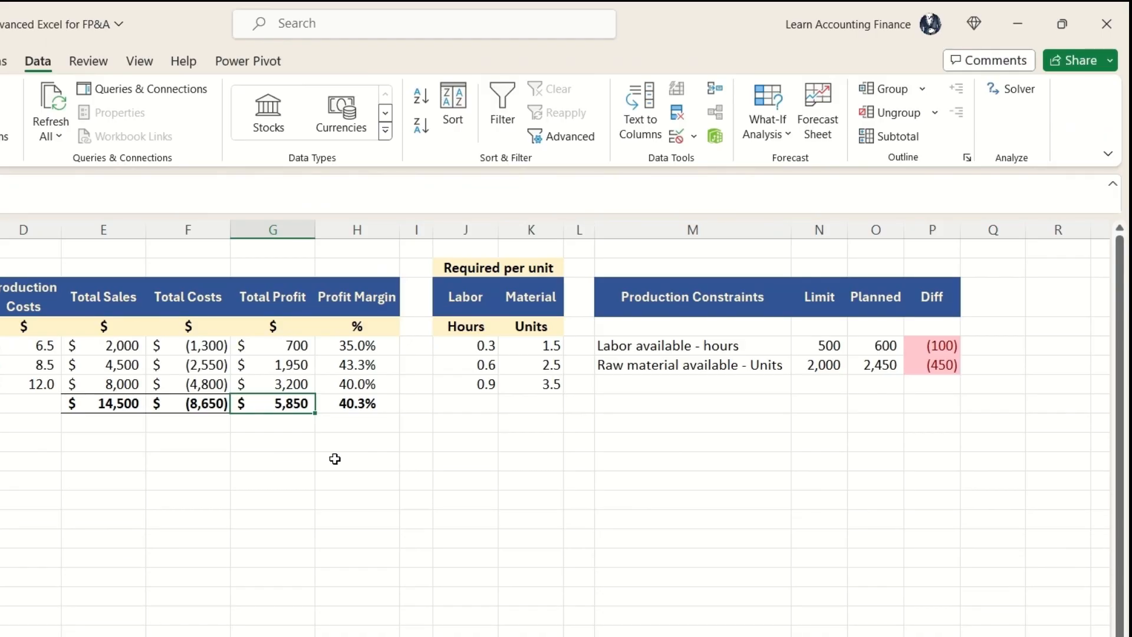
Step: Review the labor and material required per unit against the labor-hour and raw-material limits
left_click_drag(477, 297, 470, 433)
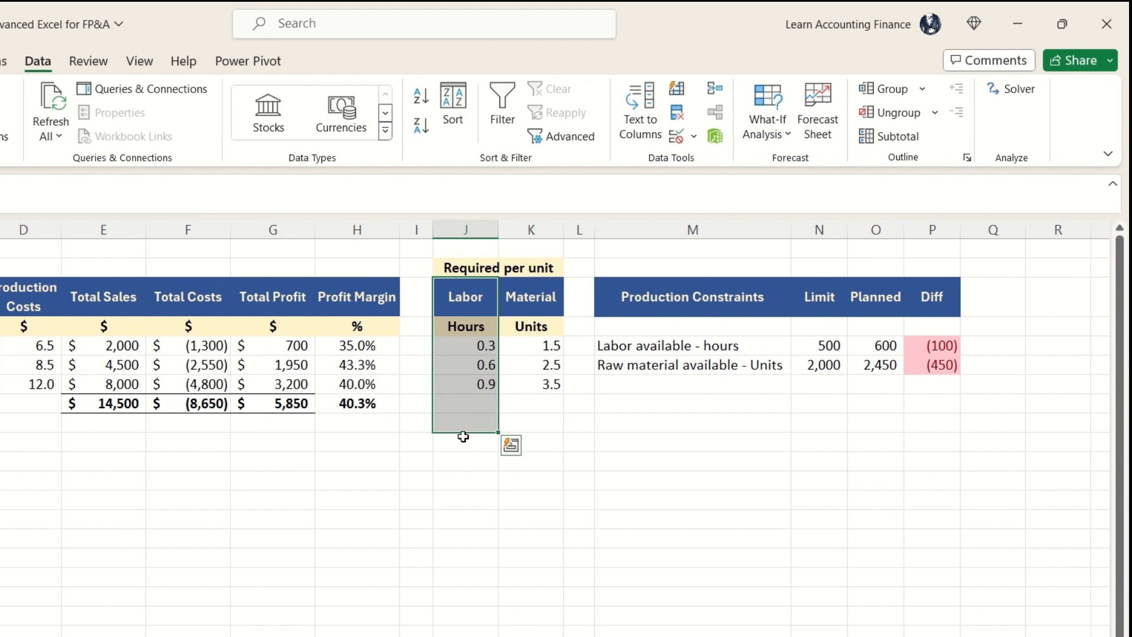
left_click(825, 351)
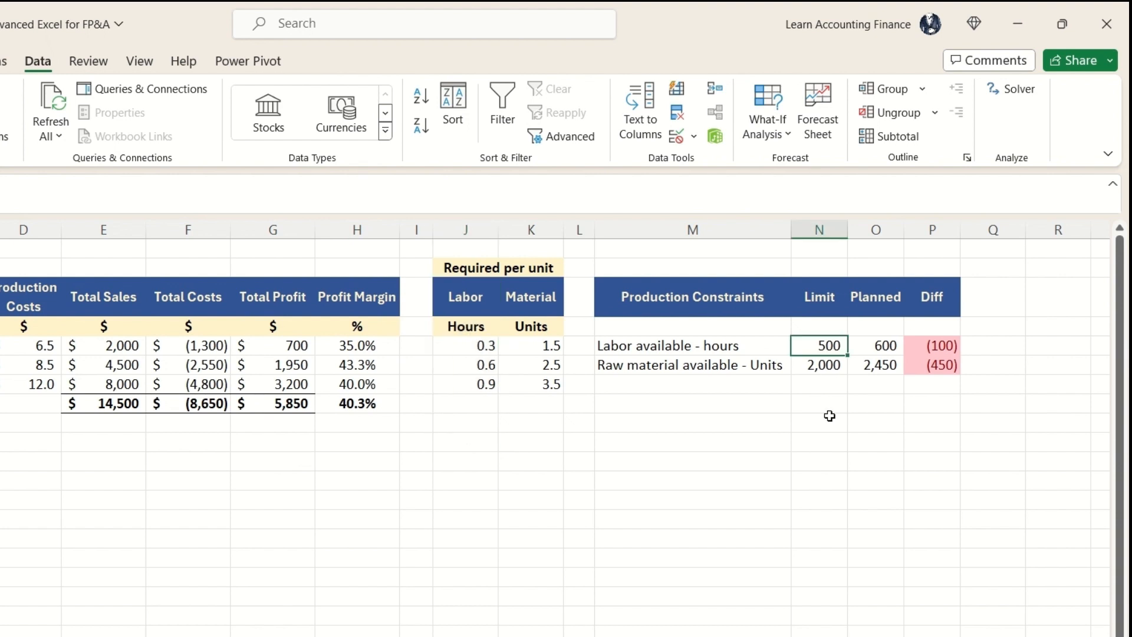
left_click(655, 367)
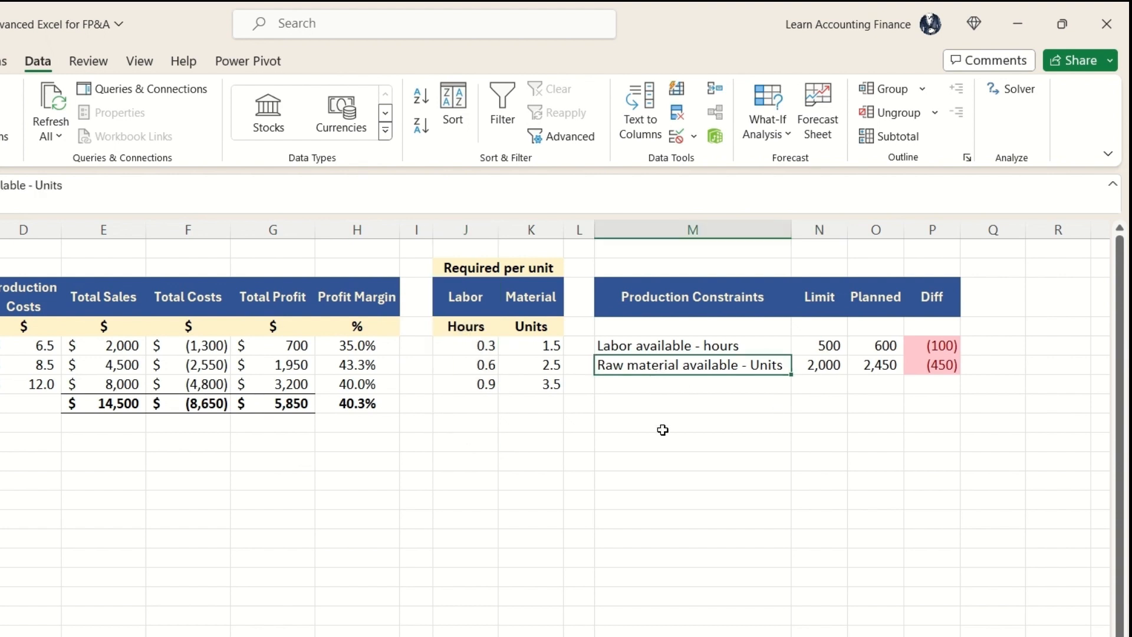
left_click(813, 375)
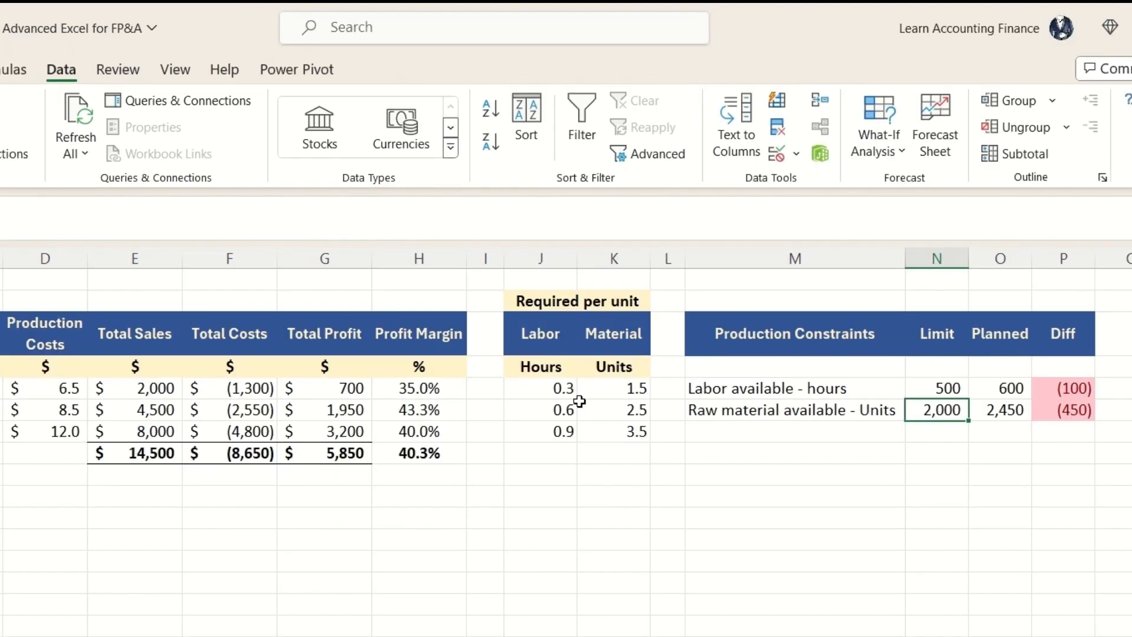
left_click_drag(490, 347, 537, 389)
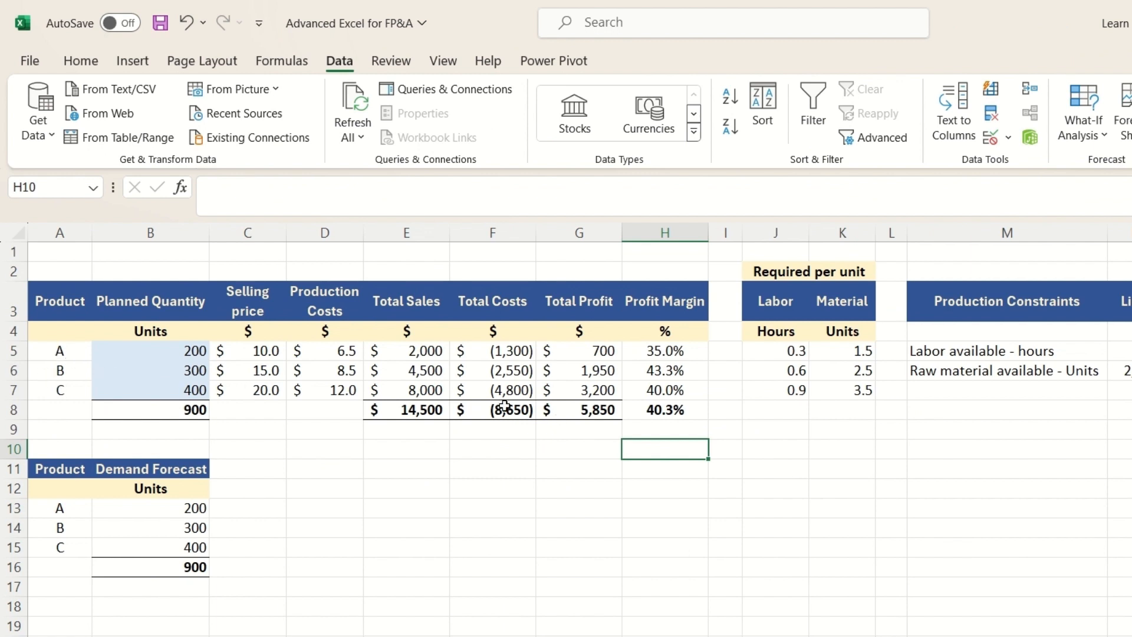
Step: Examine the profit and margin columns for products A to C, including the total profit formula in G8
key("Up")
key("Up")
key("Up")
left_click_drag(589, 351, 587, 390)
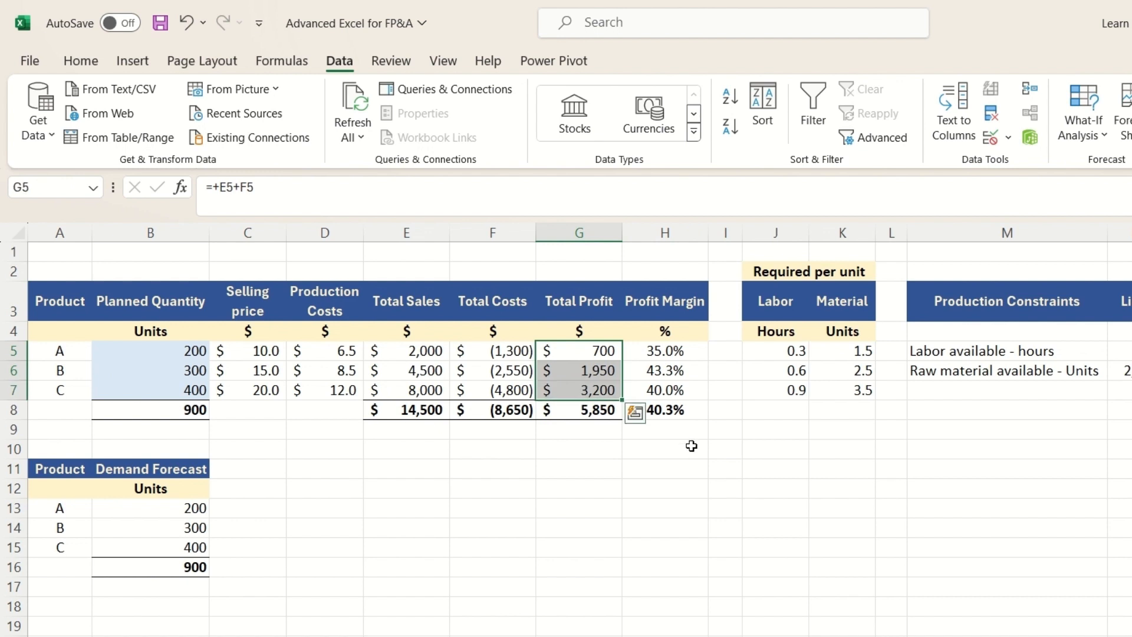
left_click(652, 433)
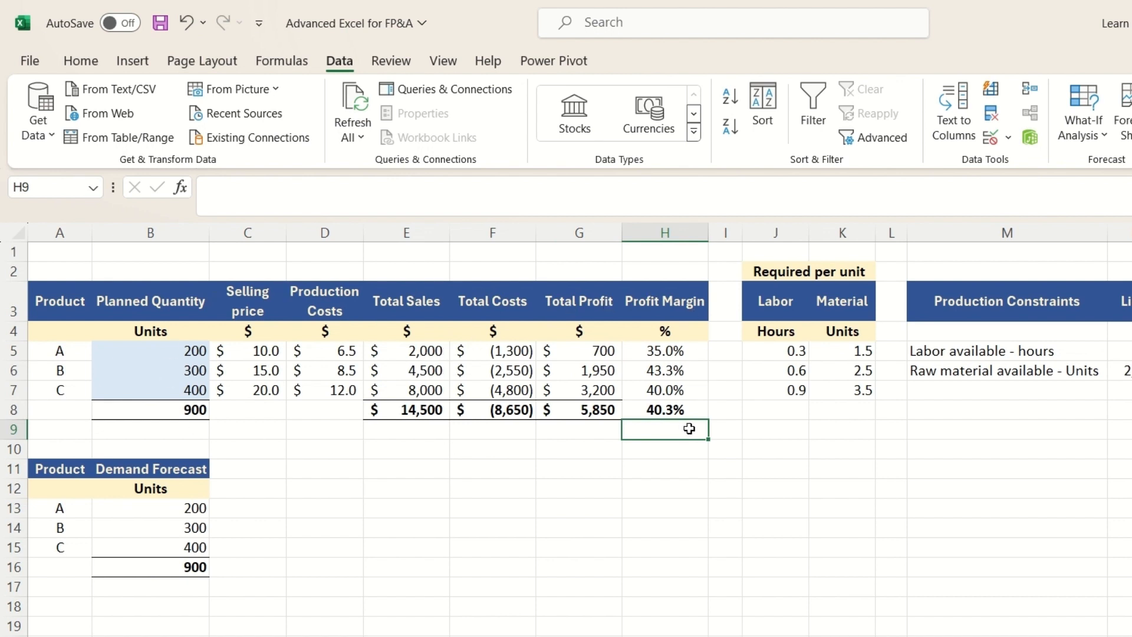
left_click(574, 412)
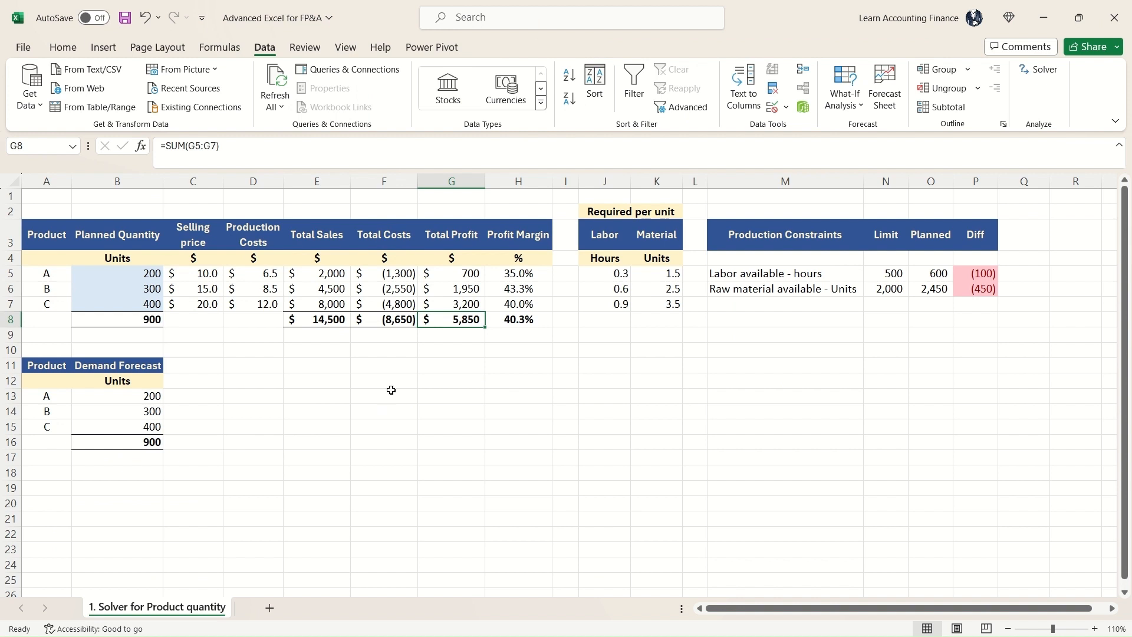
Step: Review the demand forecast in B13:B15 and the Planned and Diff formulas of both production constraints
left_click_drag(128, 395, 127, 426)
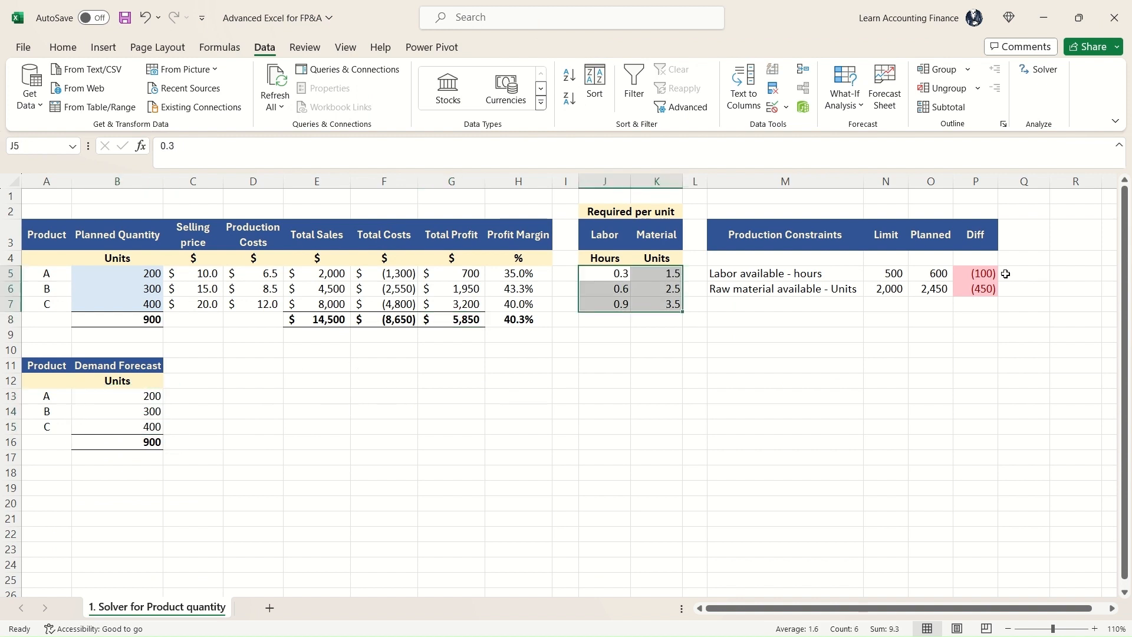
left_click(976, 274)
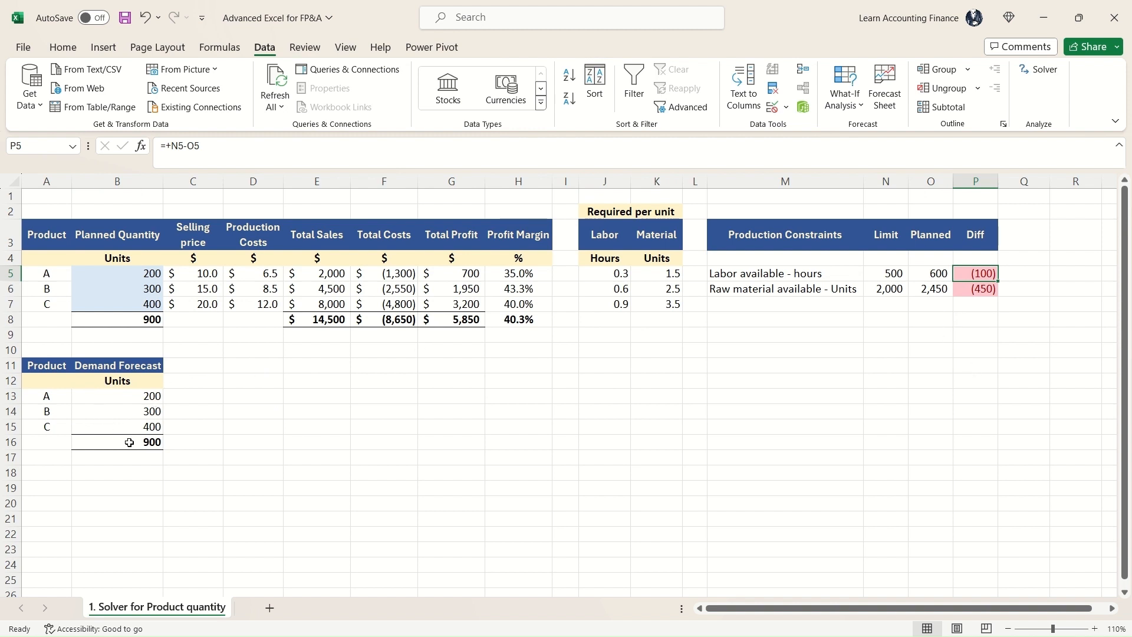
left_click(934, 276)
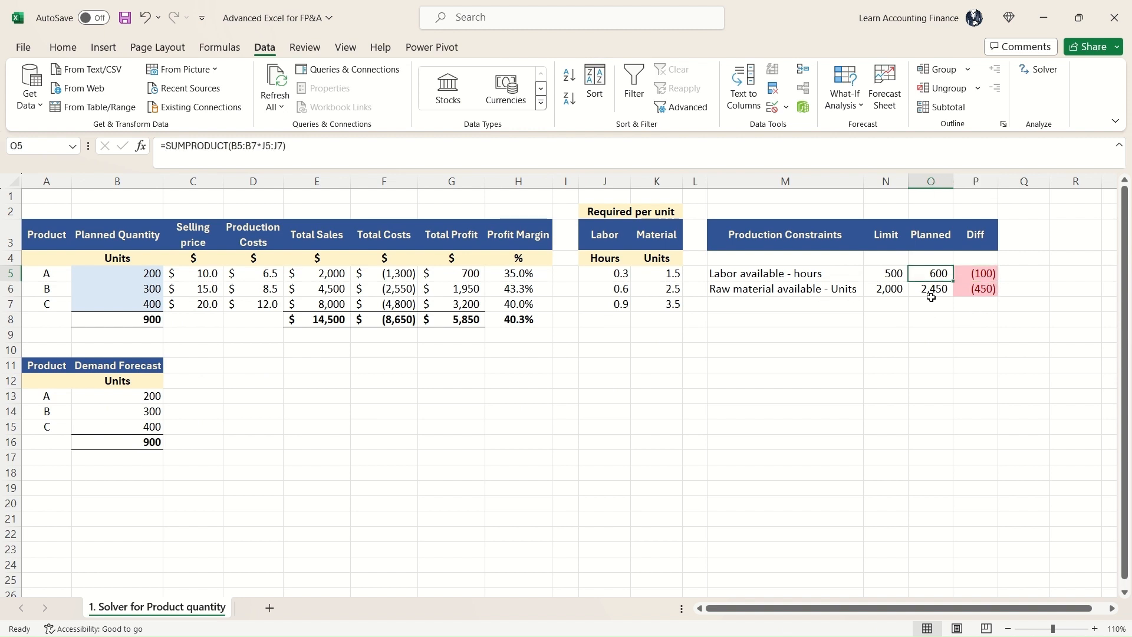
left_click(932, 292)
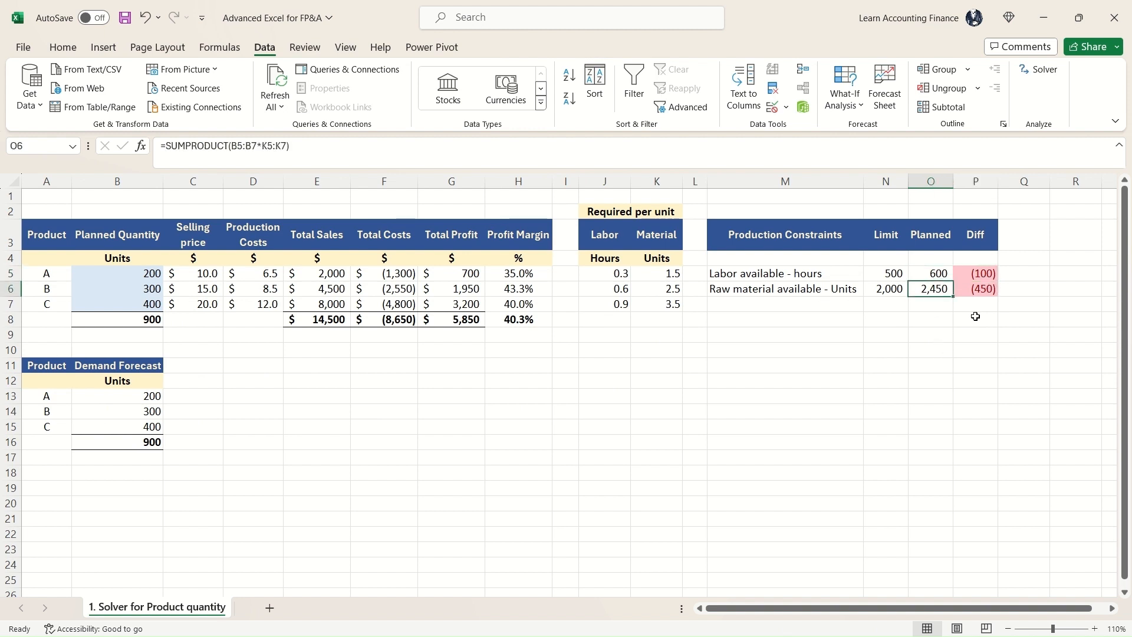
left_click(979, 295)
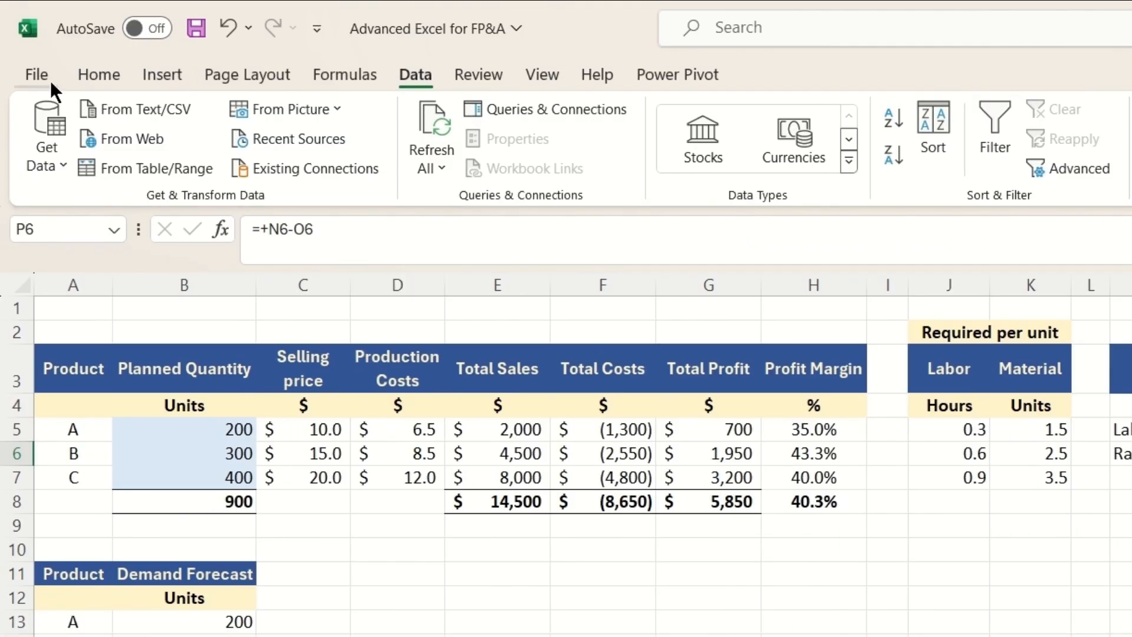
Step: Open the Excel Add-ins manager from the program options and apply it with Solver Add-in enabled
left_click(45, 83)
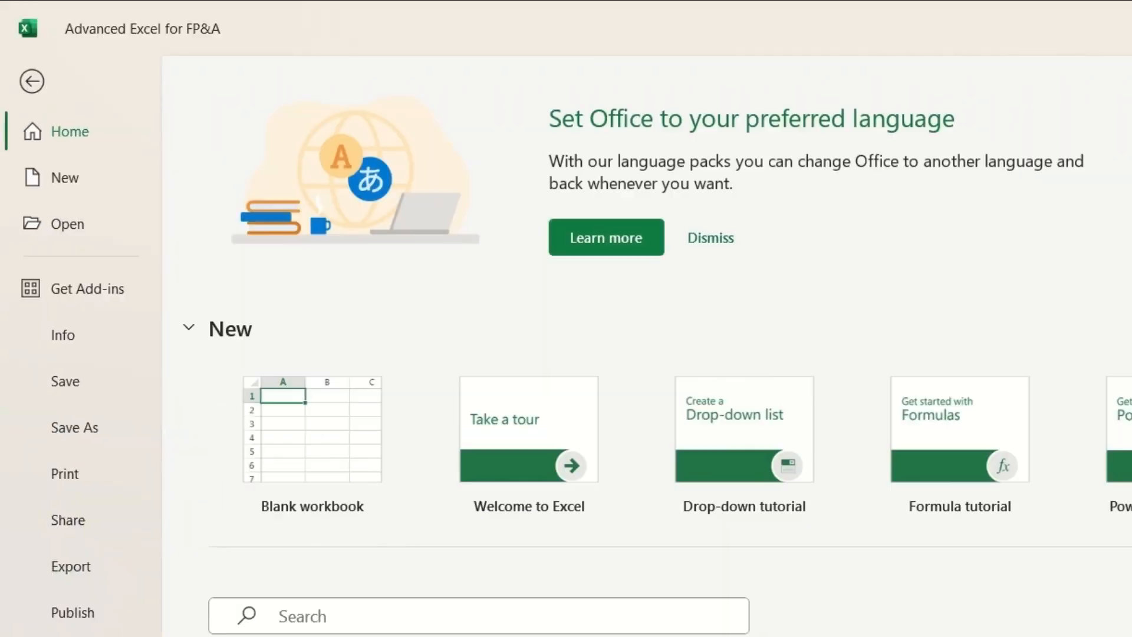
left_click(65, 636)
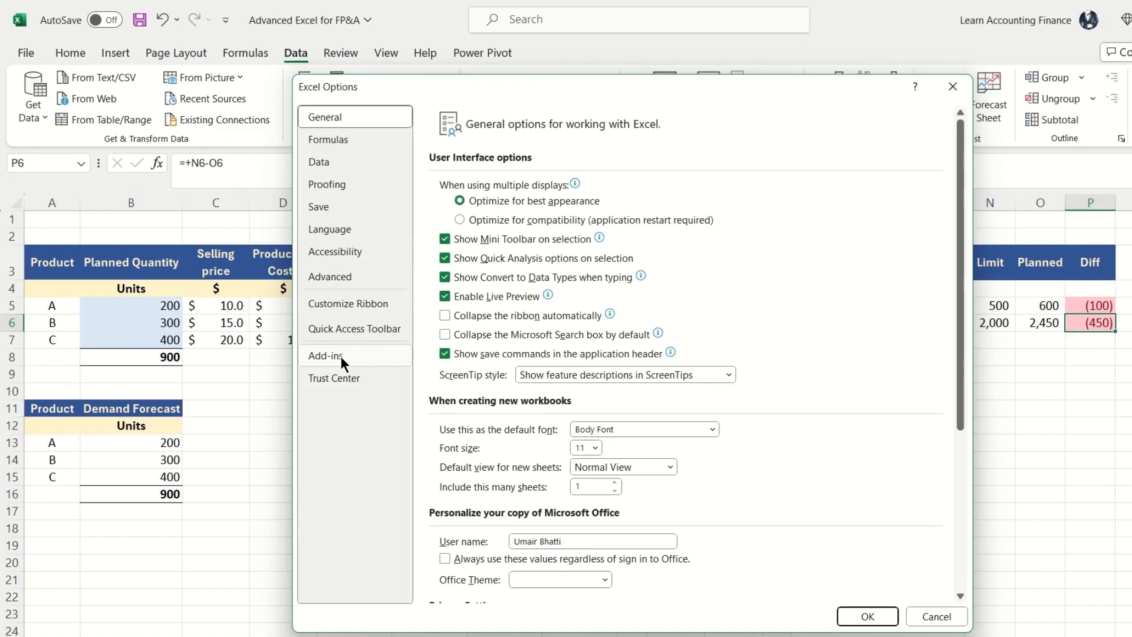
left_click(479, 500)
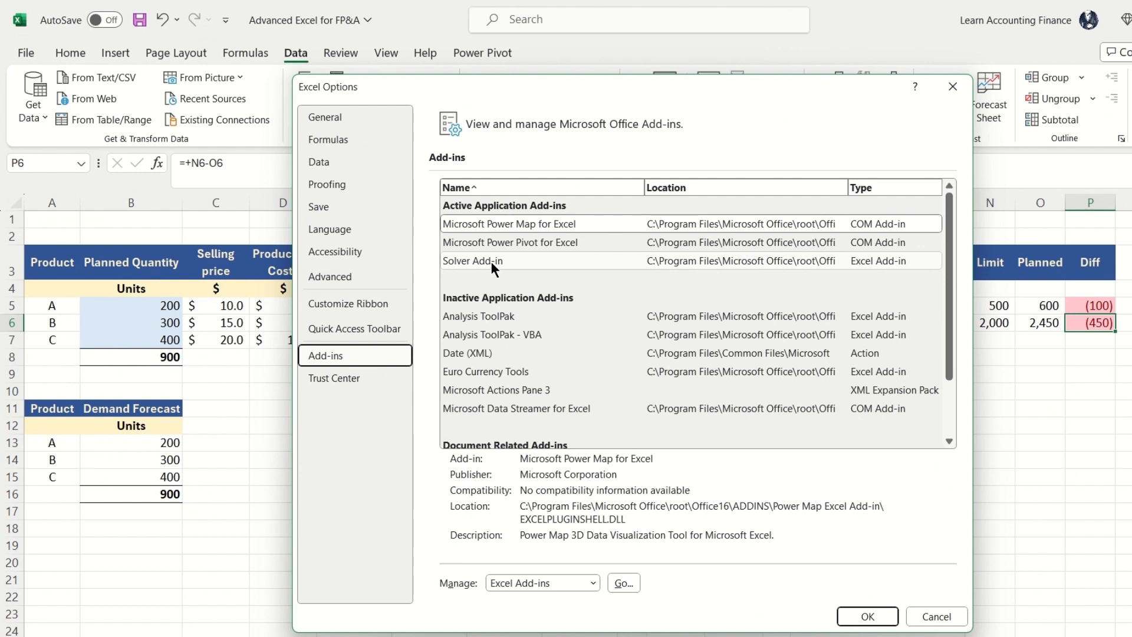
left_click(479, 222)
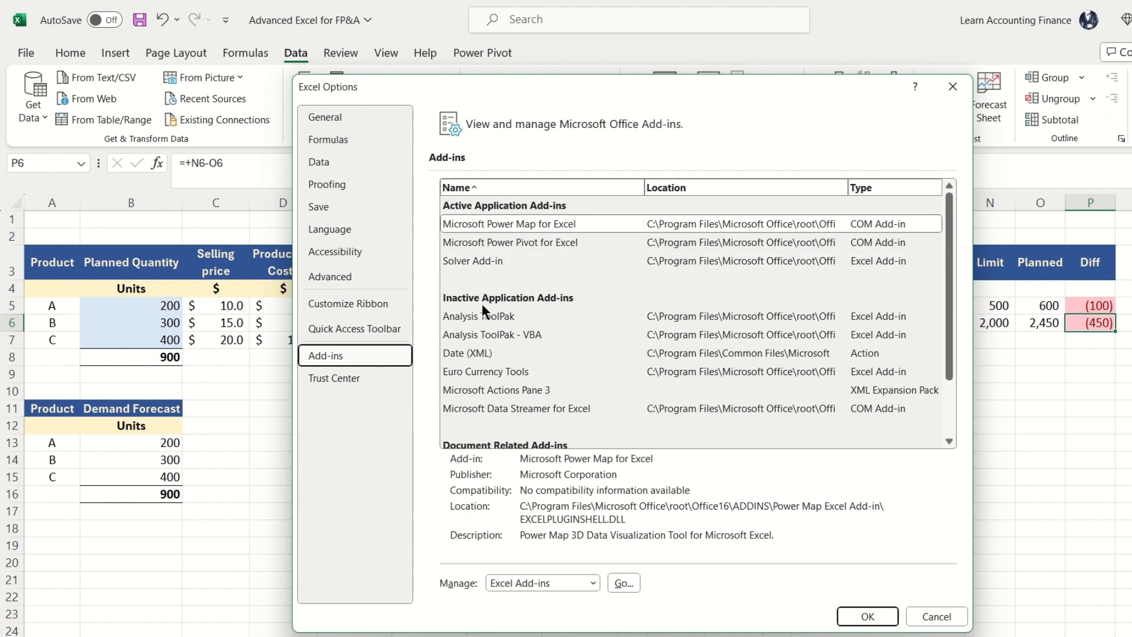
left_click(579, 583)
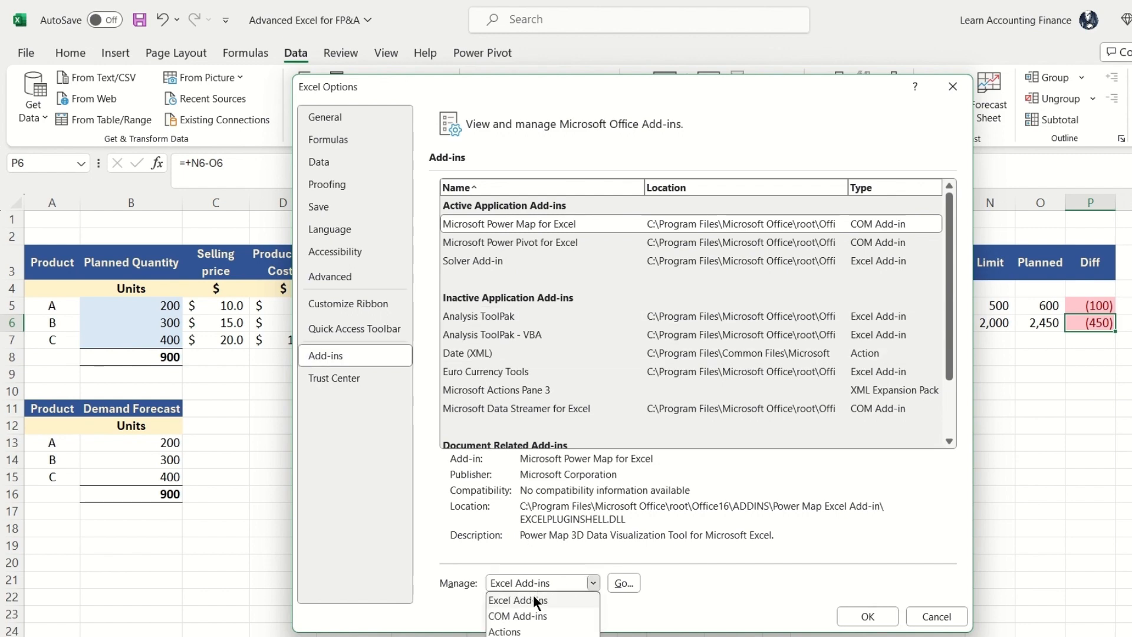
left_click(533, 599)
left_click(622, 583)
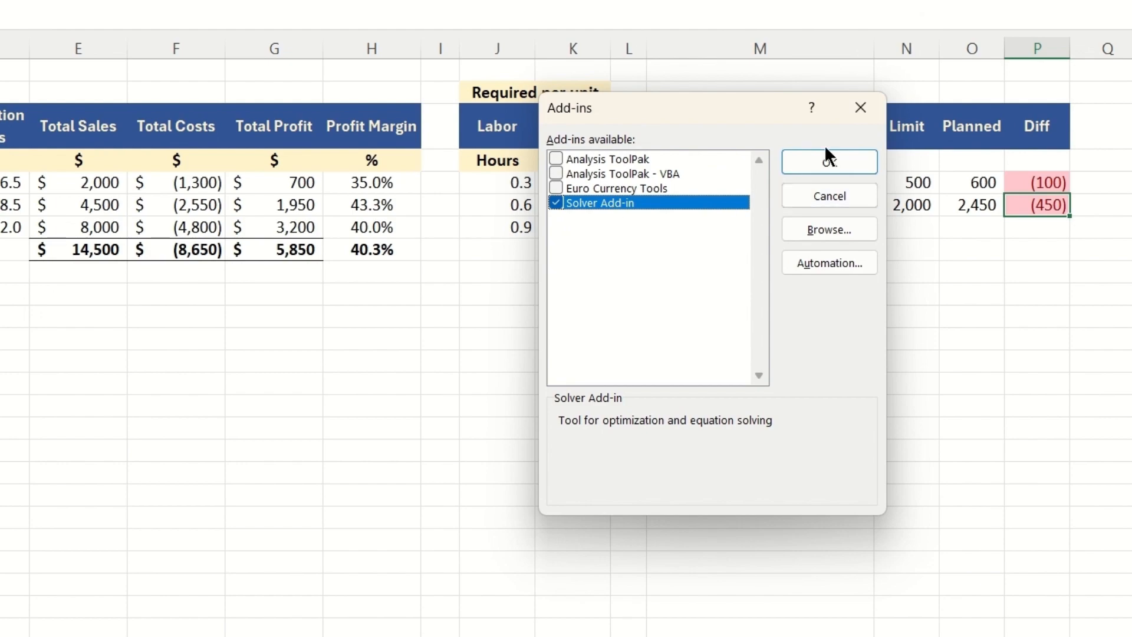
left_click(828, 162)
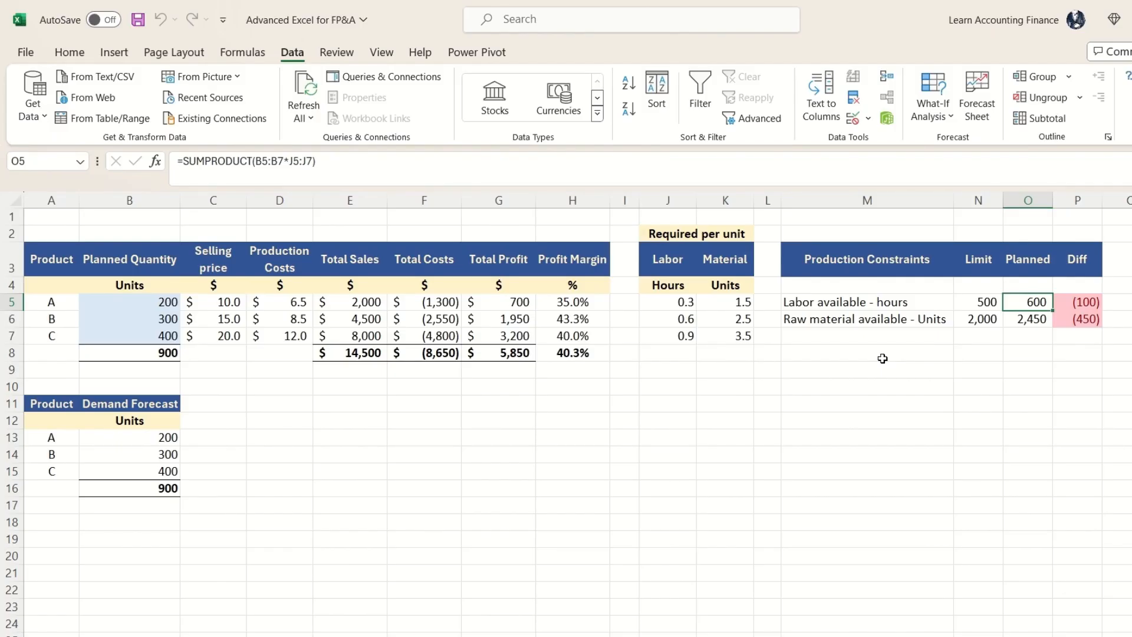
Step: Inspect which ranges the planned labor hours formula in O5 multiplies, leaving the formula as it is
left_click(463, 158)
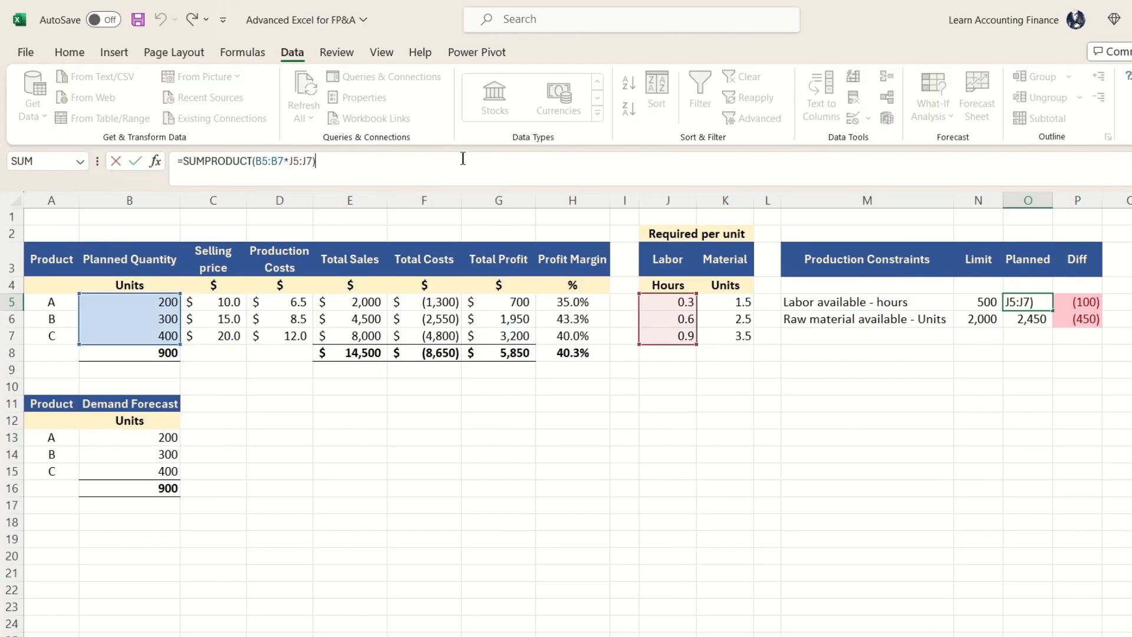
left_click(1017, 317)
key("Up")
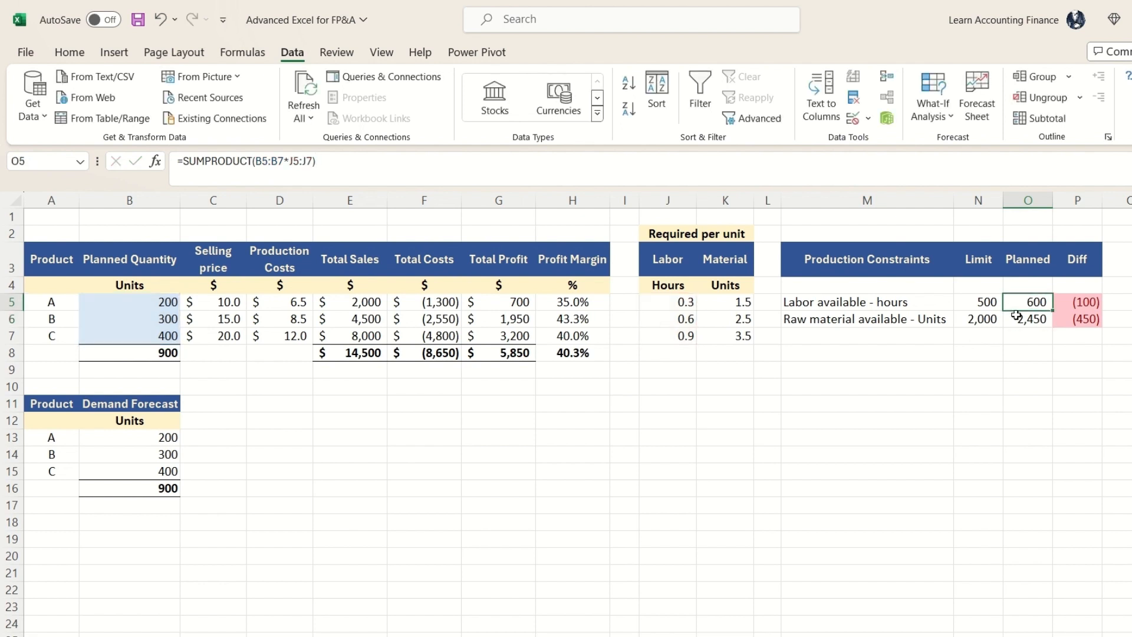
left_click(512, 164)
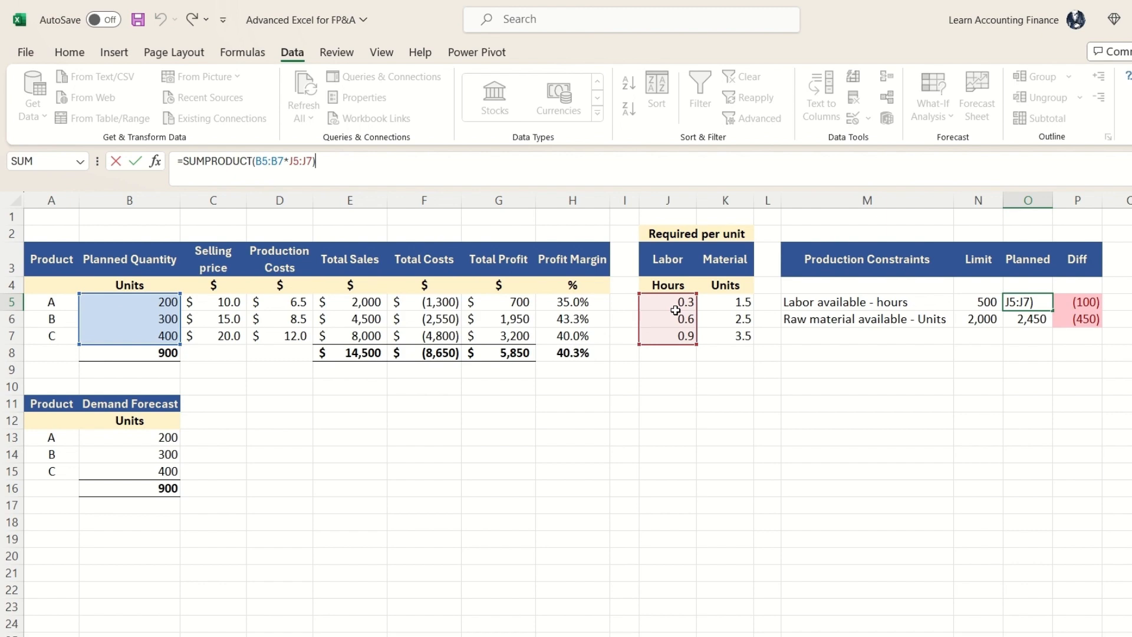
left_click(1028, 336)
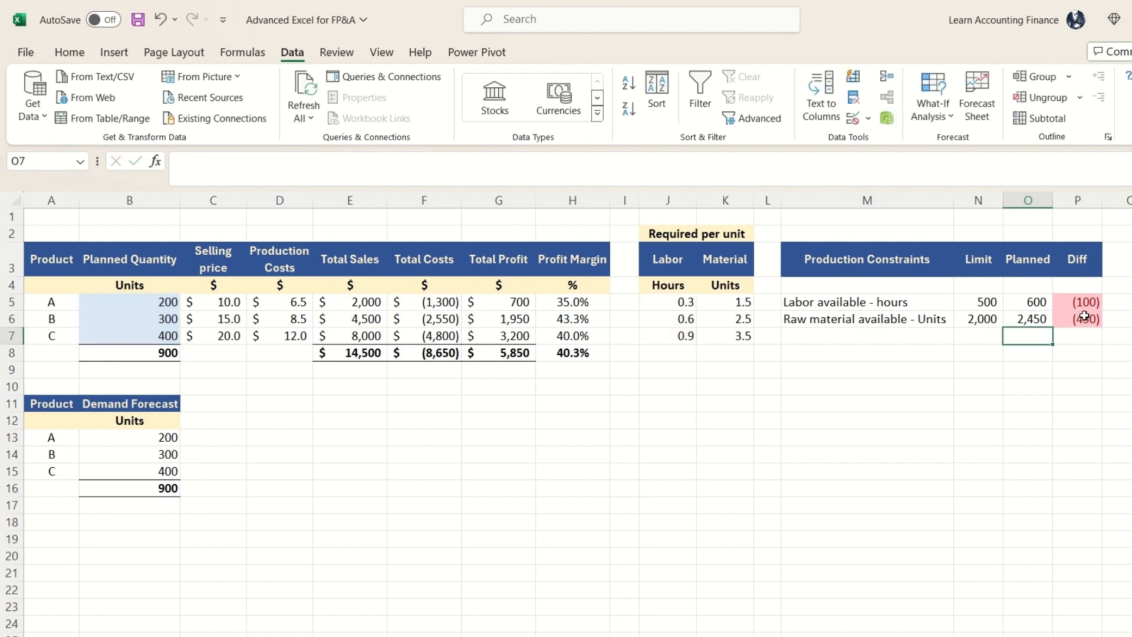
Step: Start Solver and set its objective to the overall total profit cell G8
left_click(498, 403)
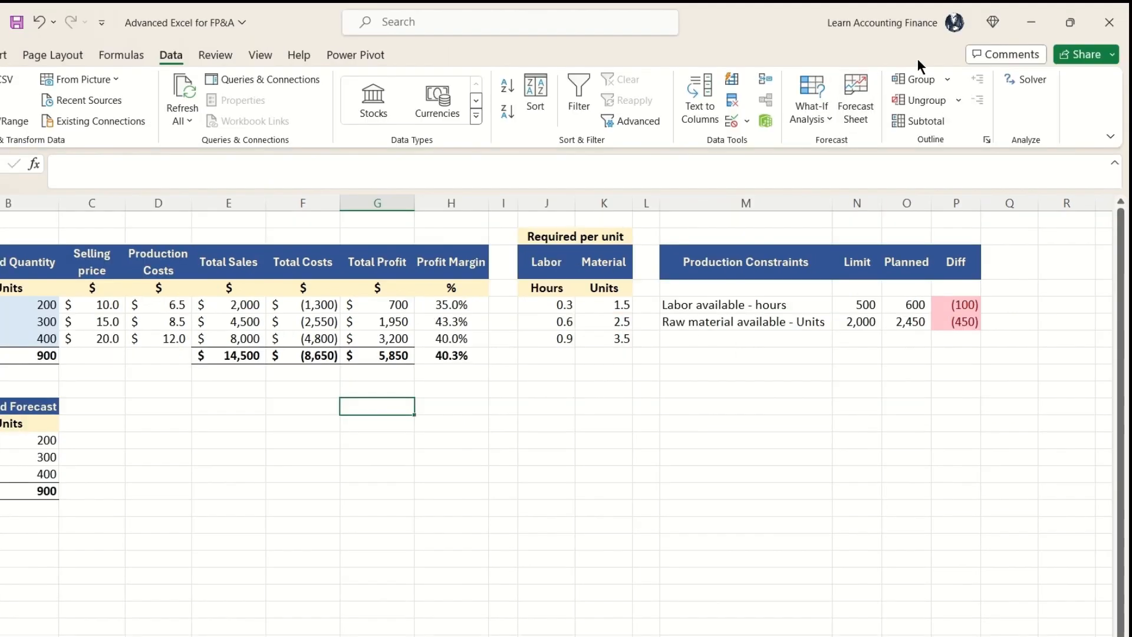
left_click(1040, 77)
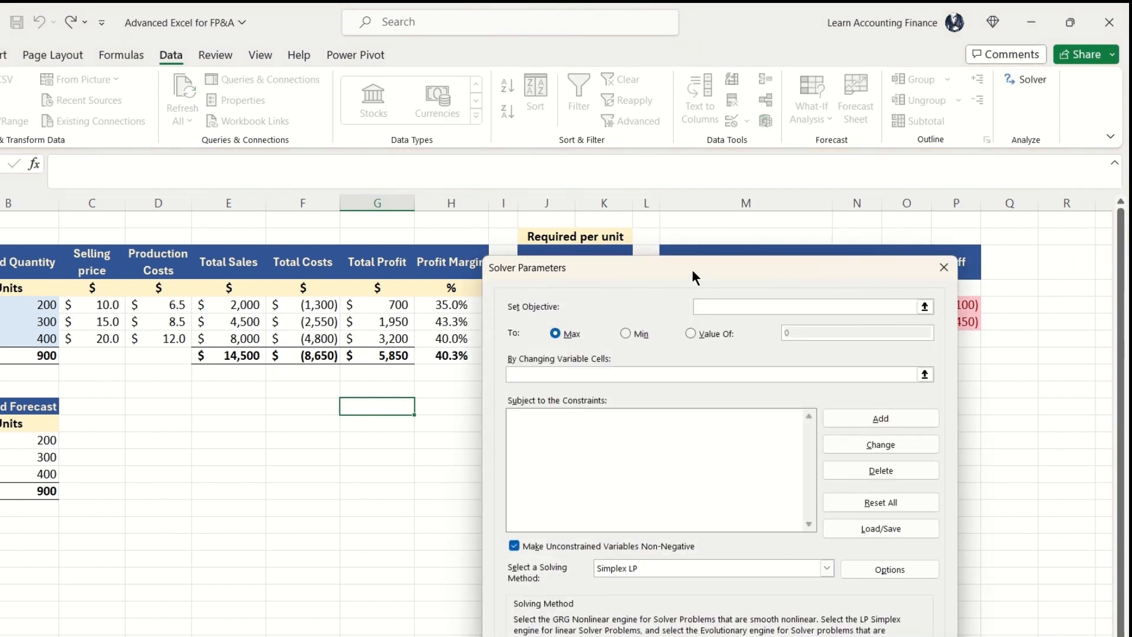
left_click_drag(691, 267, 727, 355)
left_click_drag(849, 361, 797, 379)
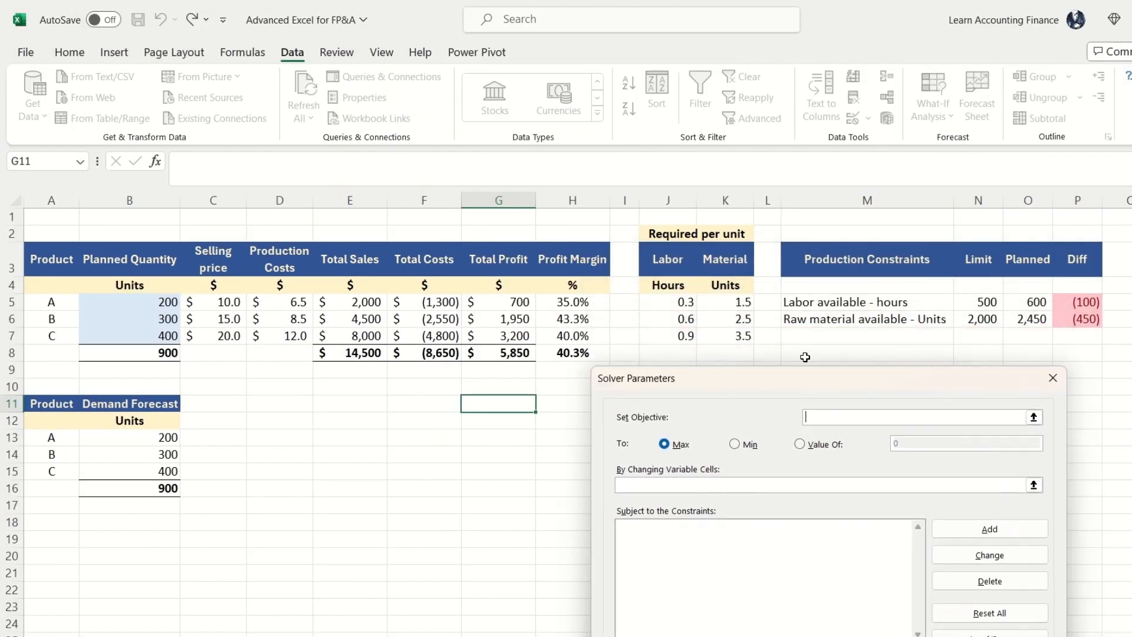
left_click(1034, 417)
left_click(500, 354)
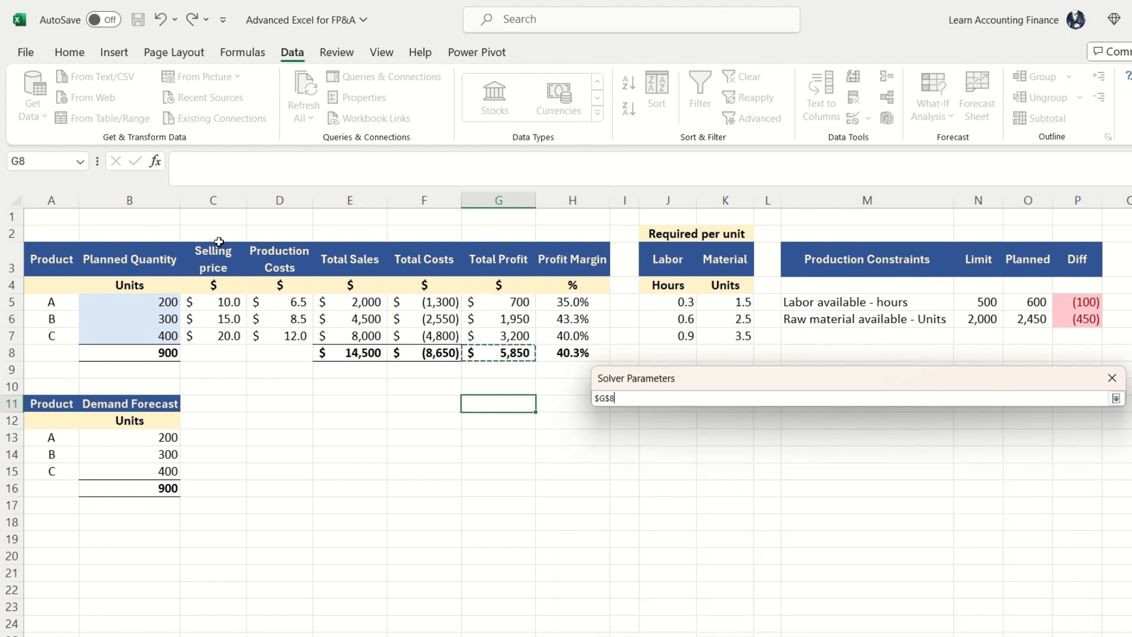
left_click(1115, 399)
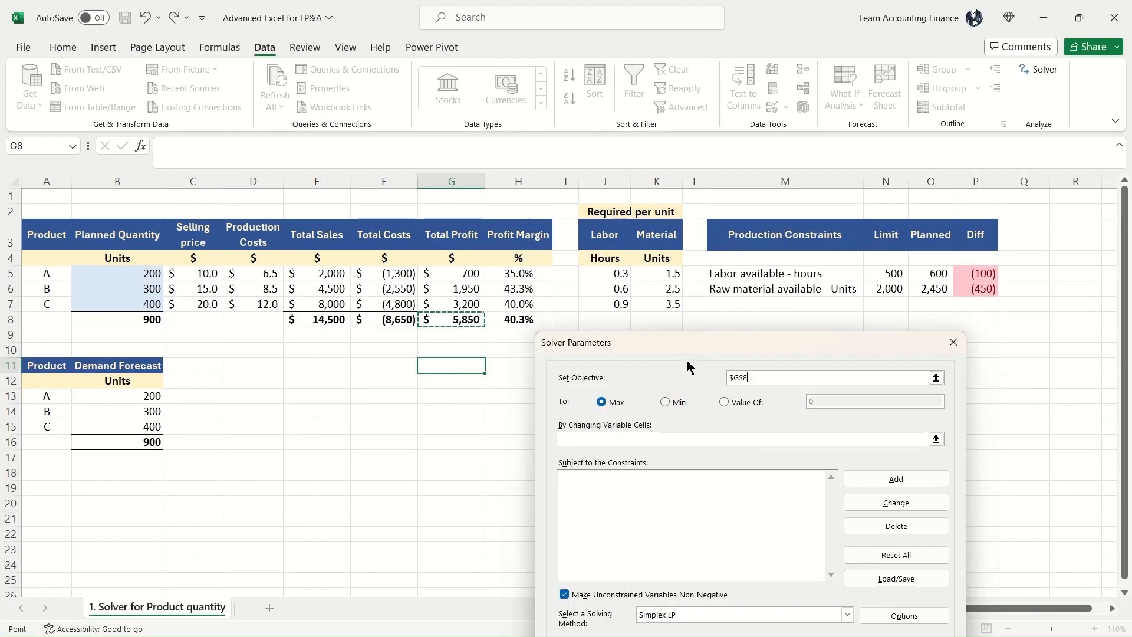
Step: Set the planned quantities in B5:B7 as Solver's changing variable cells
left_click_drag(769, 375, 819, 374)
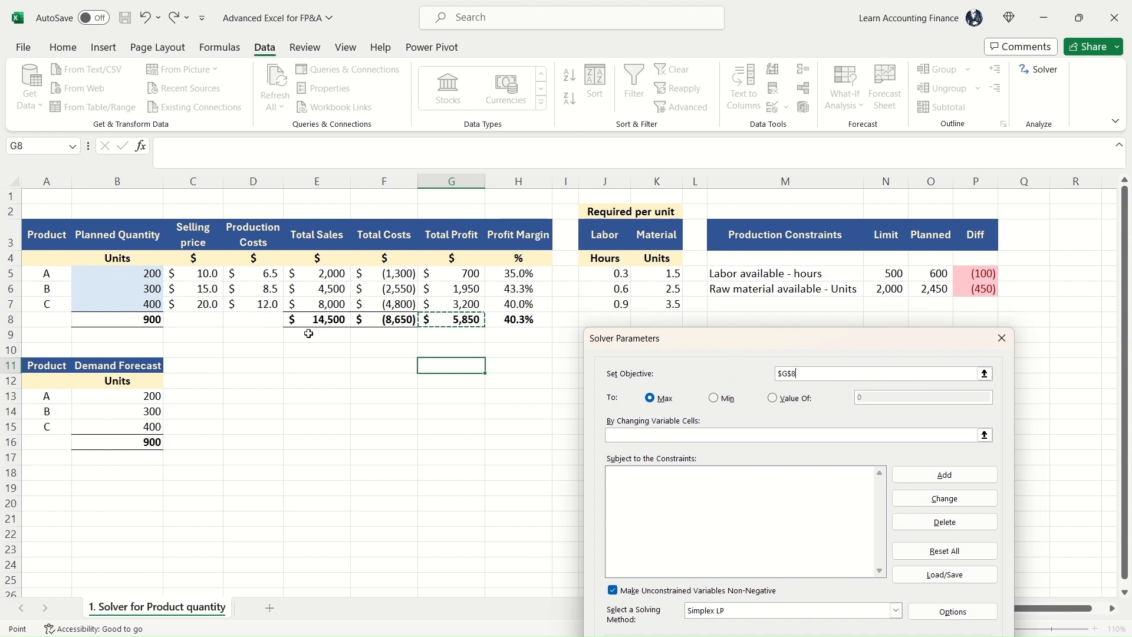
left_click(985, 435)
left_click_drag(121, 275, 122, 304)
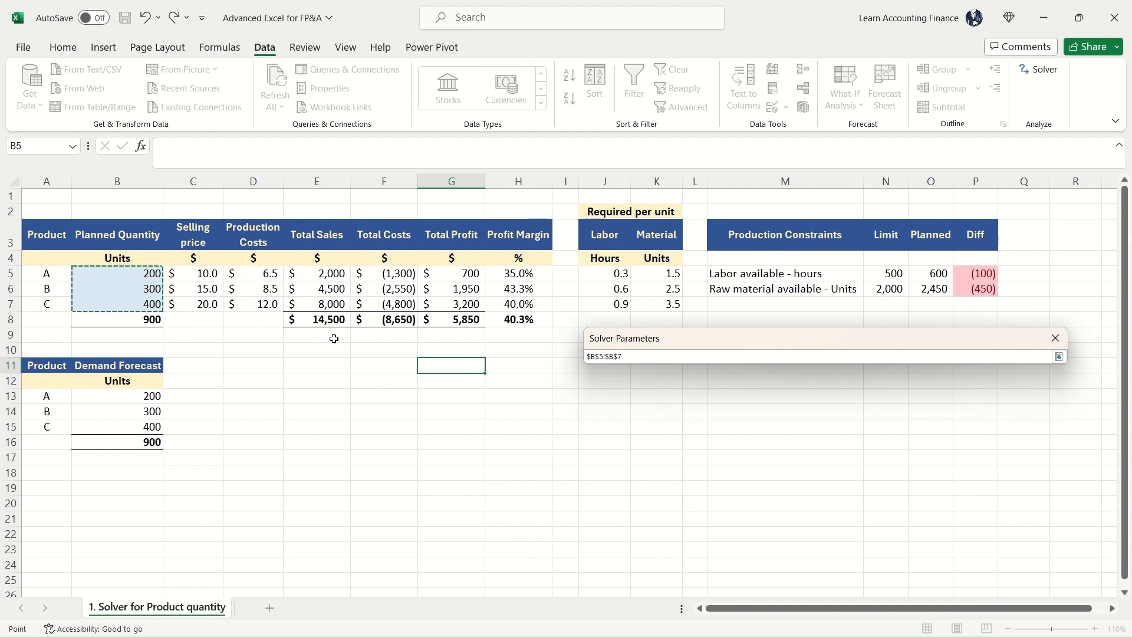
left_click(1059, 356)
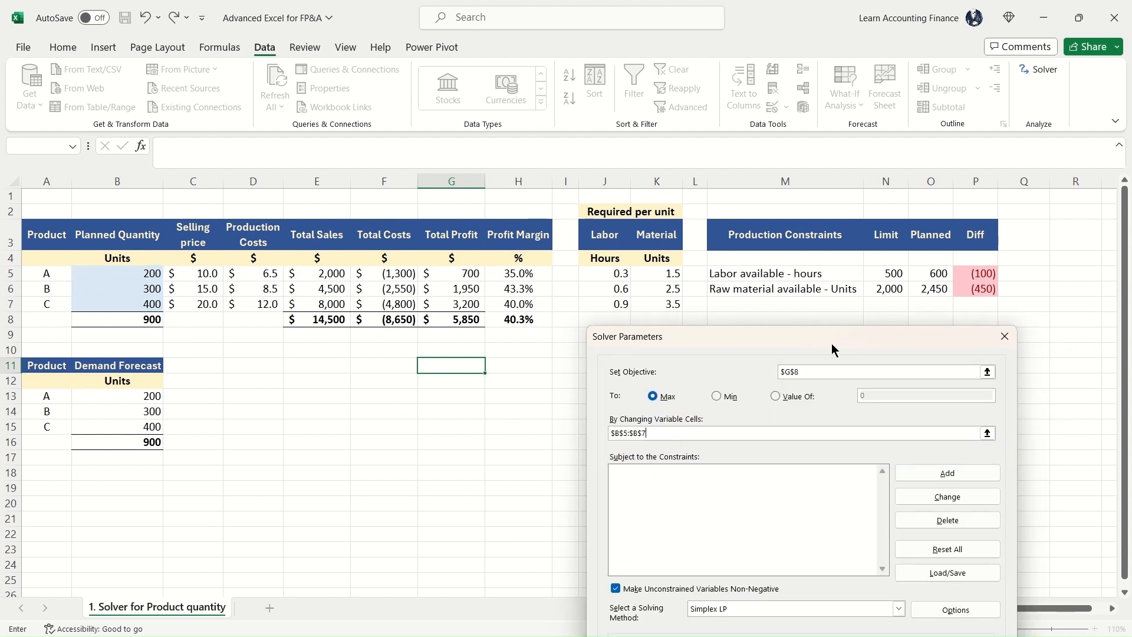
Step: Add a Solver constraint keeping the planned quantities B5:B7 less than or equal to the demand forecast B13:B15
left_click_drag(832, 344, 848, 321)
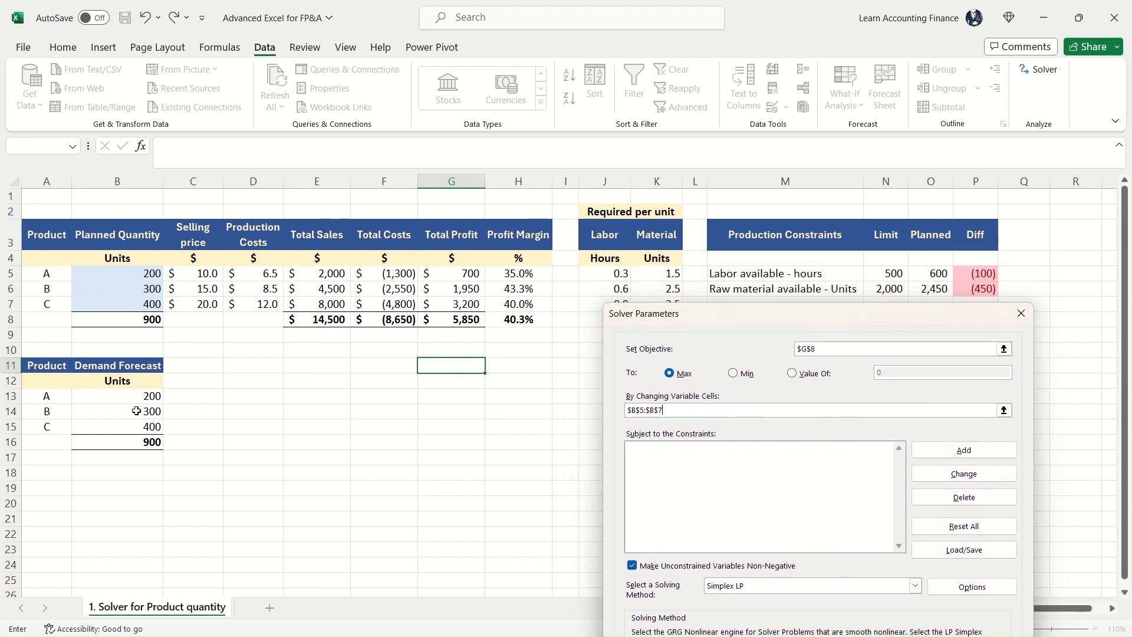
left_click(963, 450)
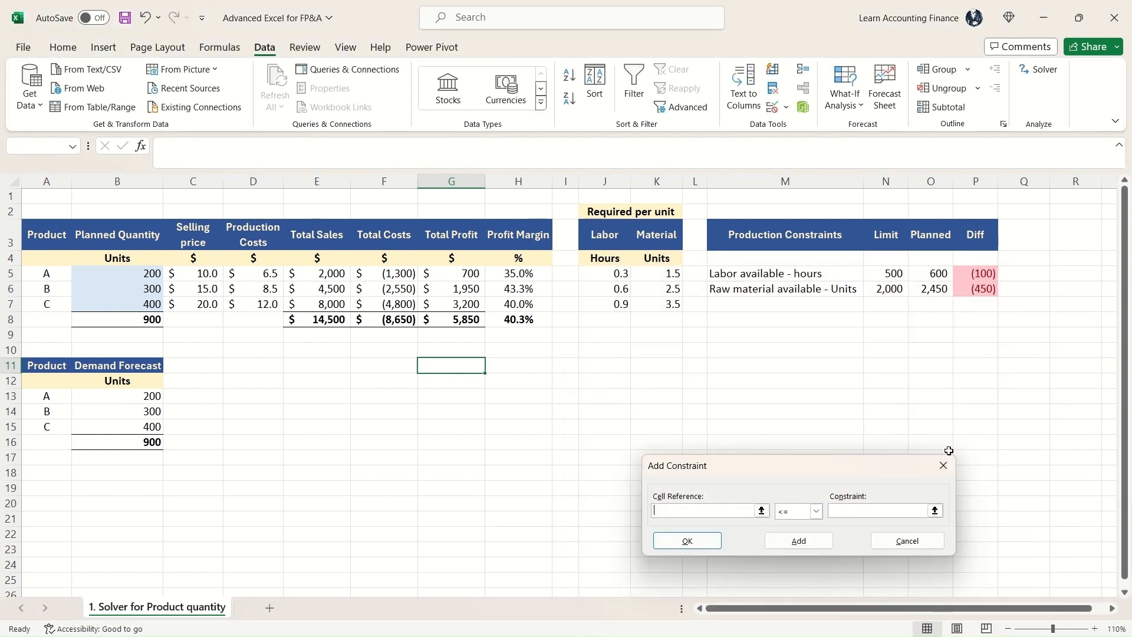
left_click_drag(760, 471, 724, 357)
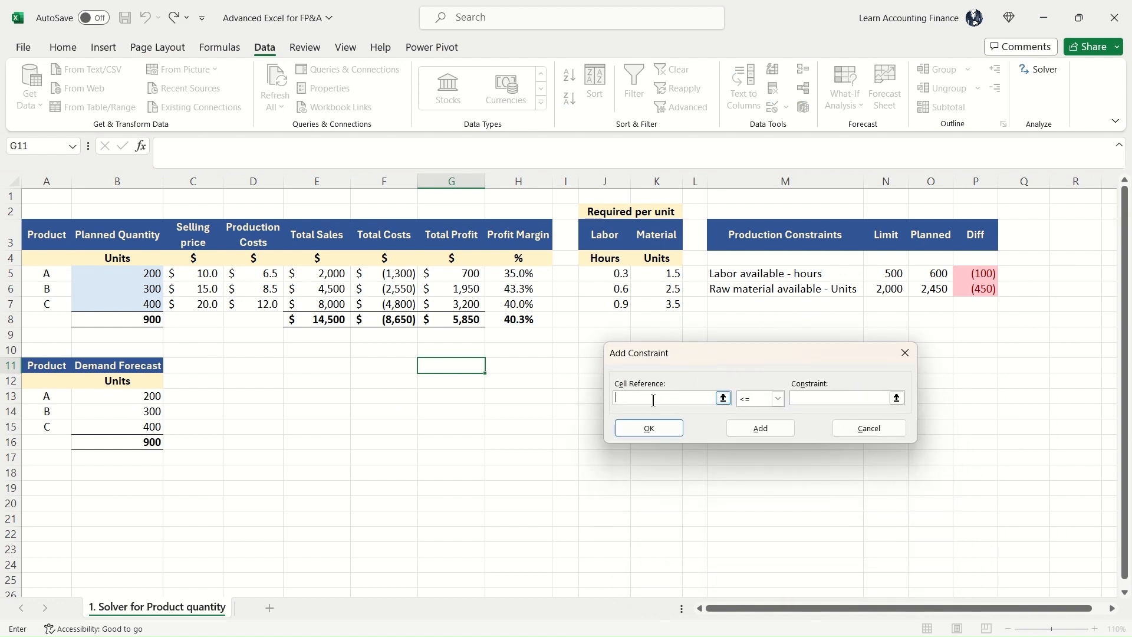
left_click(143, 275)
left_click_drag(143, 275, 153, 305)
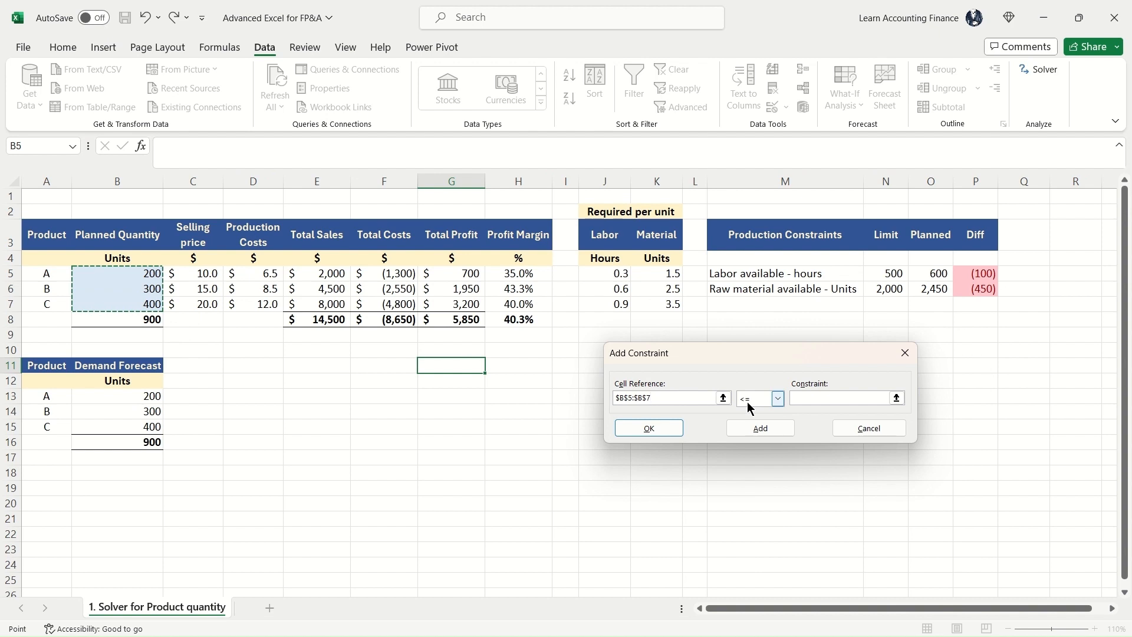
left_click(824, 403)
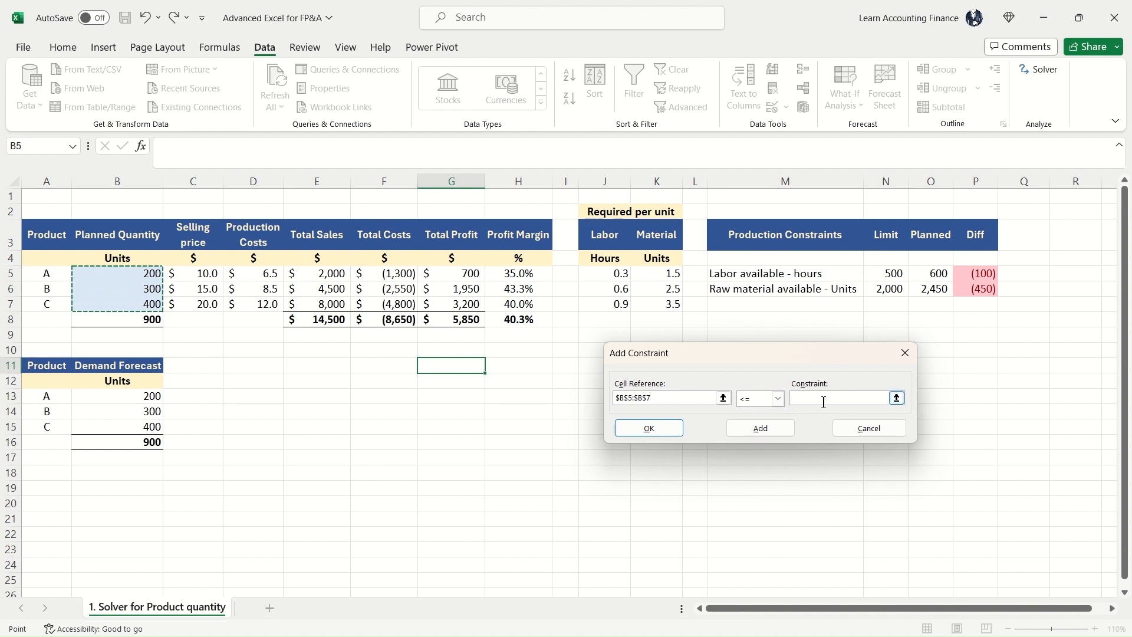
left_click(896, 399)
left_click_drag(151, 396, 151, 428)
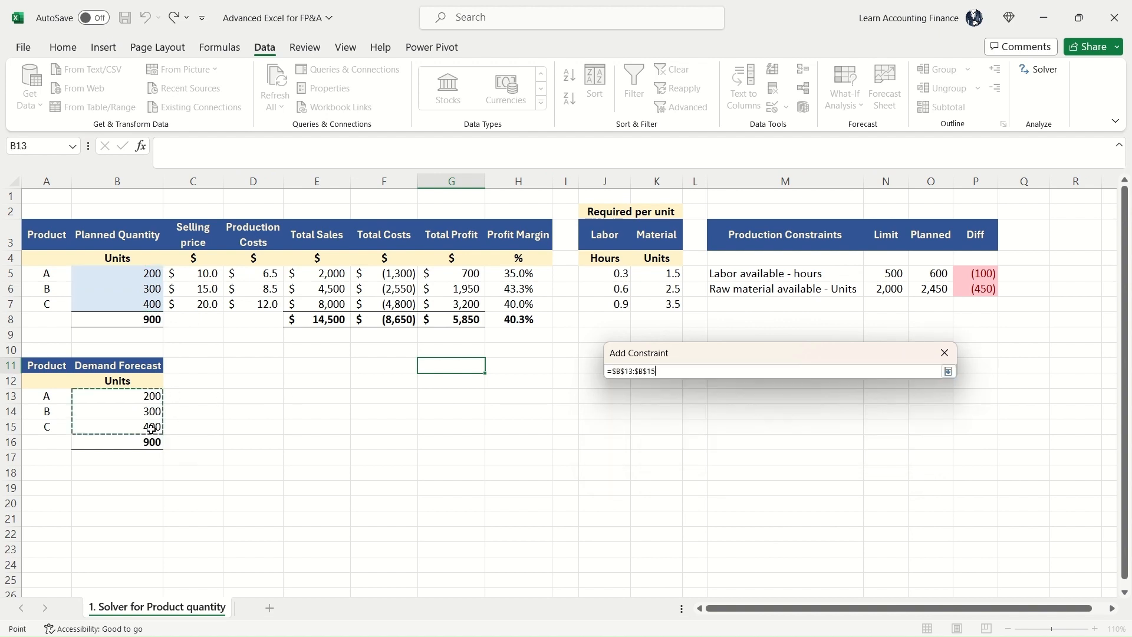
left_click(947, 371)
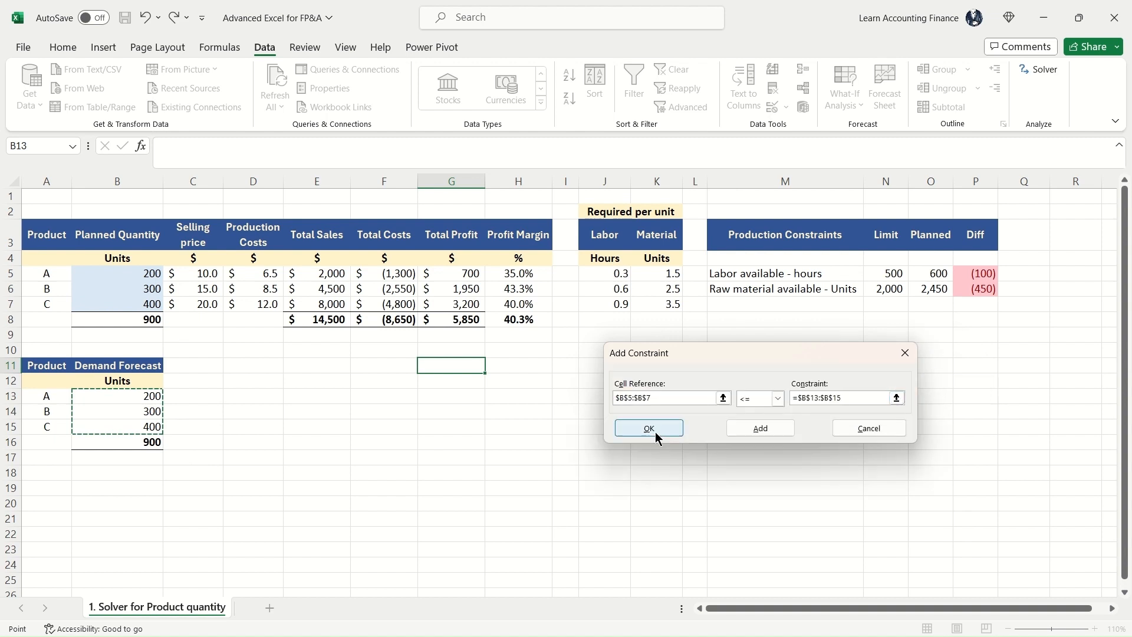
left_click(744, 429)
key("Escape")
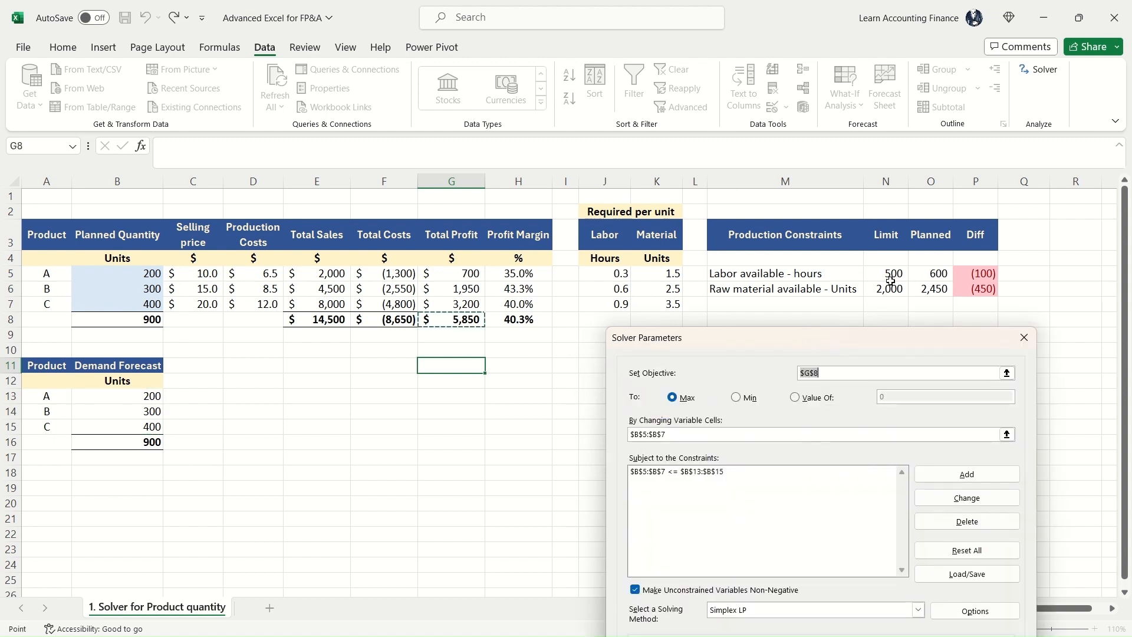
Step: Add a Solver constraint keeping planned labor hours in O5 less than or equal to the limit in N5
left_click(951, 473)
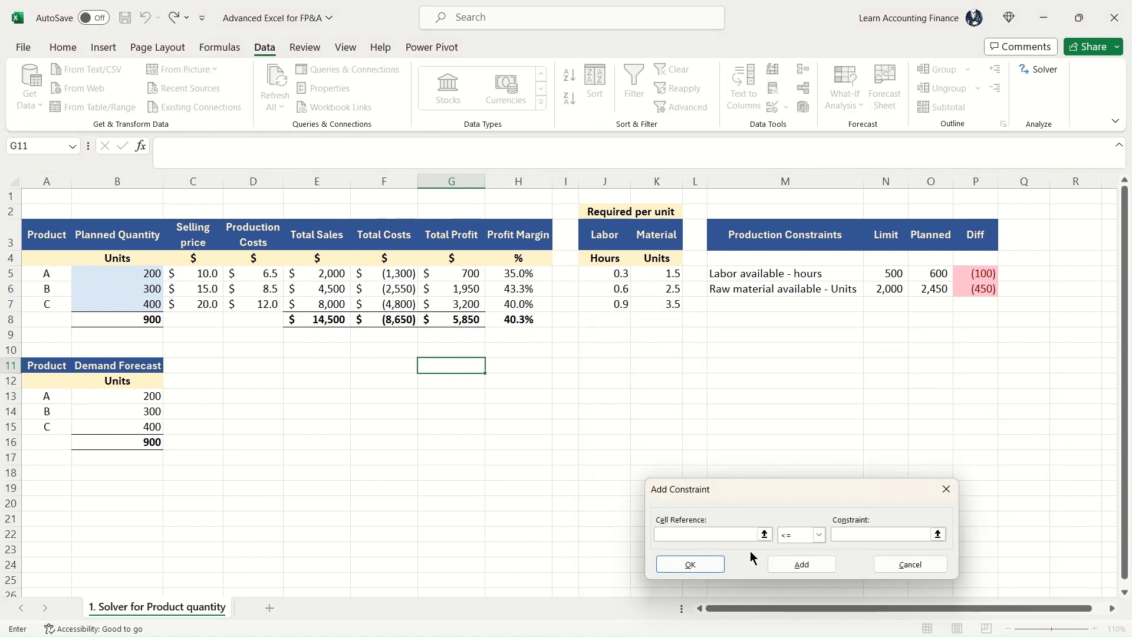
left_click(938, 273)
left_click(935, 535)
left_click(938, 535)
left_click(893, 274)
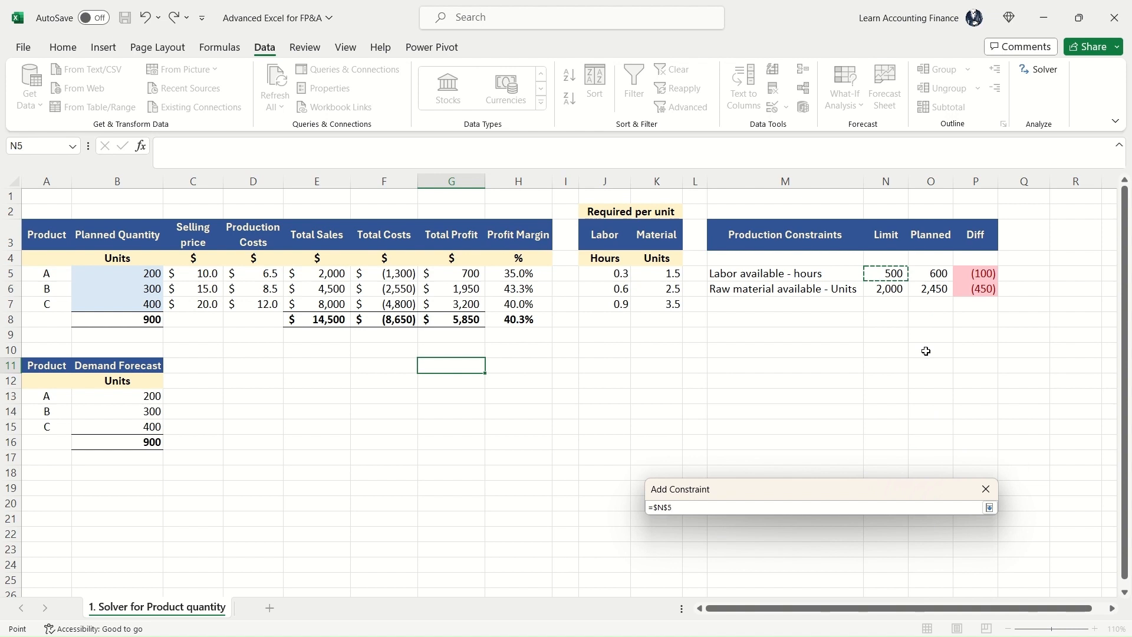
key("Return")
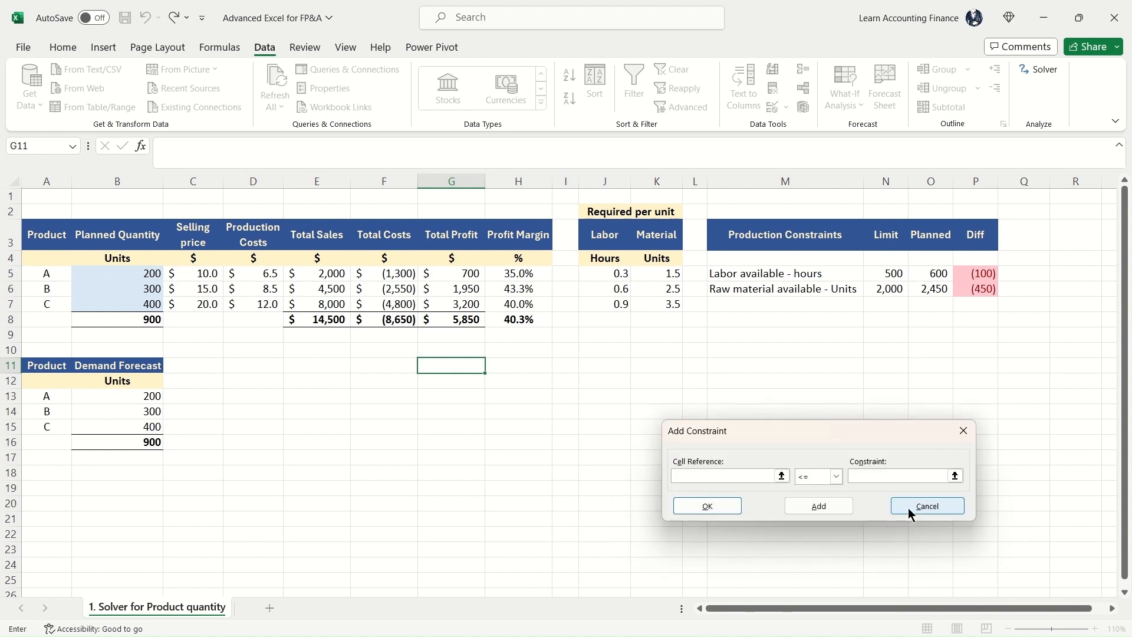
Step: Add a Solver constraint keeping planned raw material in O6 less than or equal to the limit in N6
left_click(929, 293)
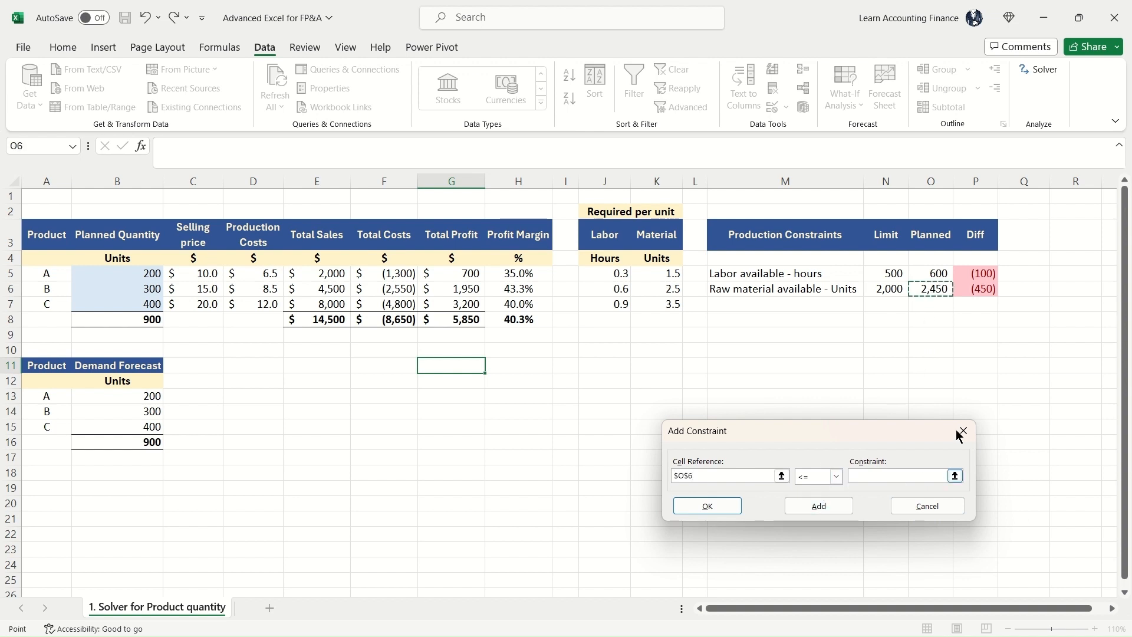
left_click(887, 289)
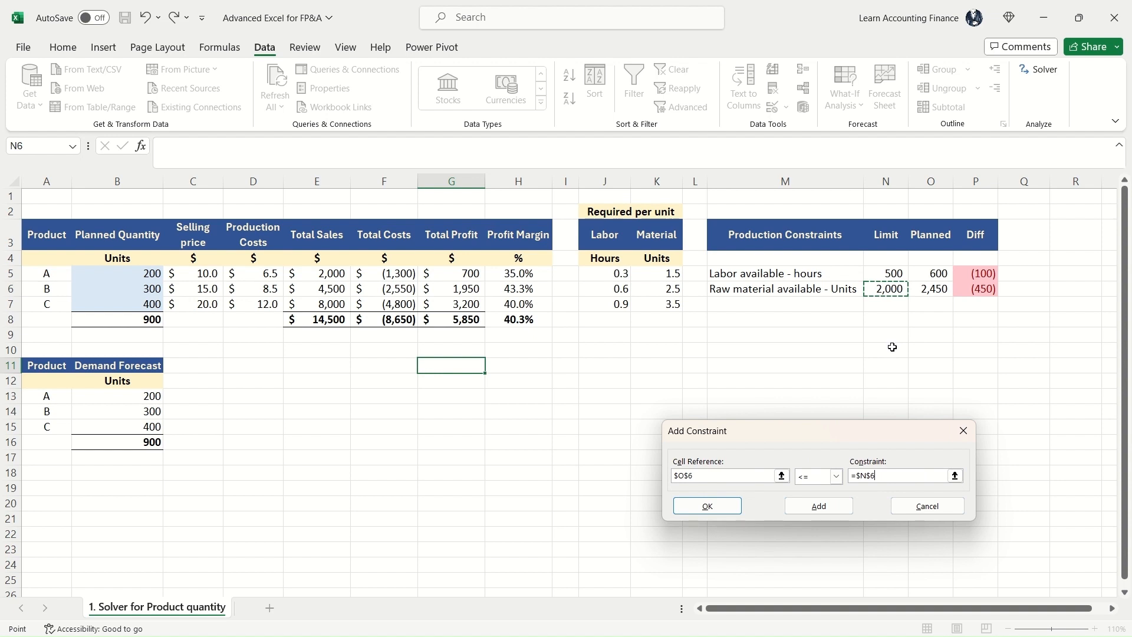
key("Return")
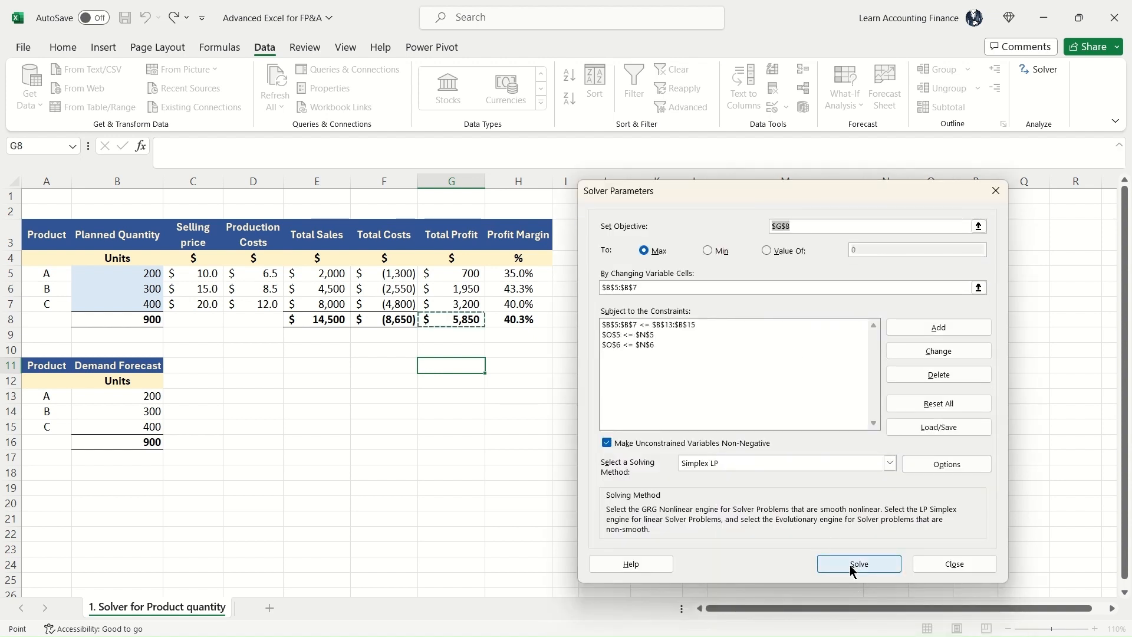
Step: Solve the model with Simplex LP and format the planned quantities and their total in B5:B8 as comma-style whole numbers
left_click(852, 568)
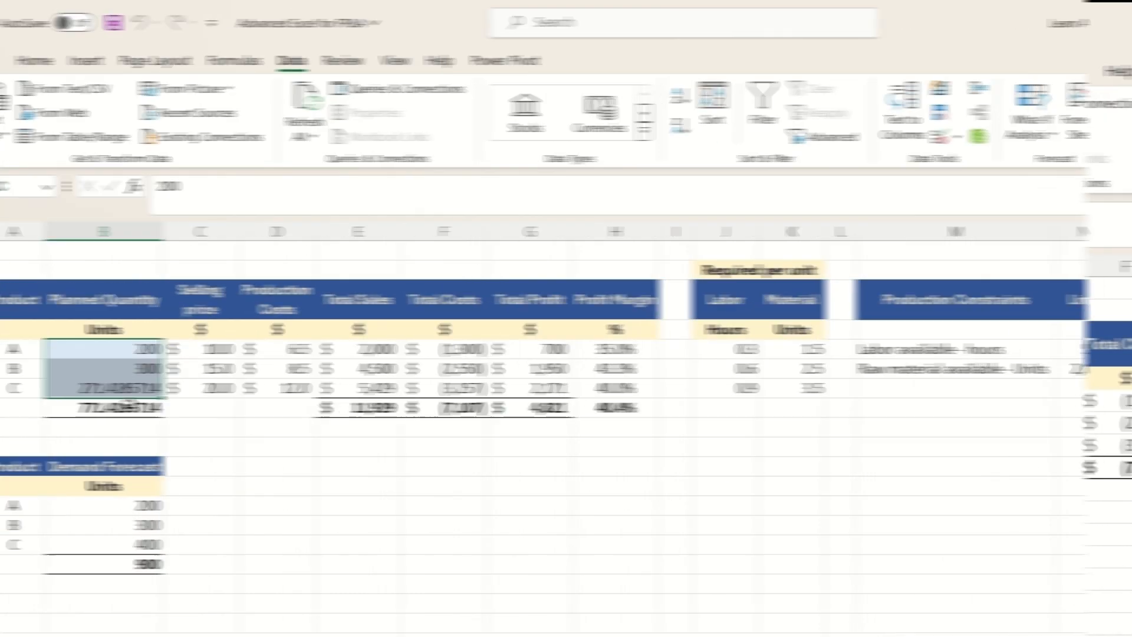
left_click(80, 60)
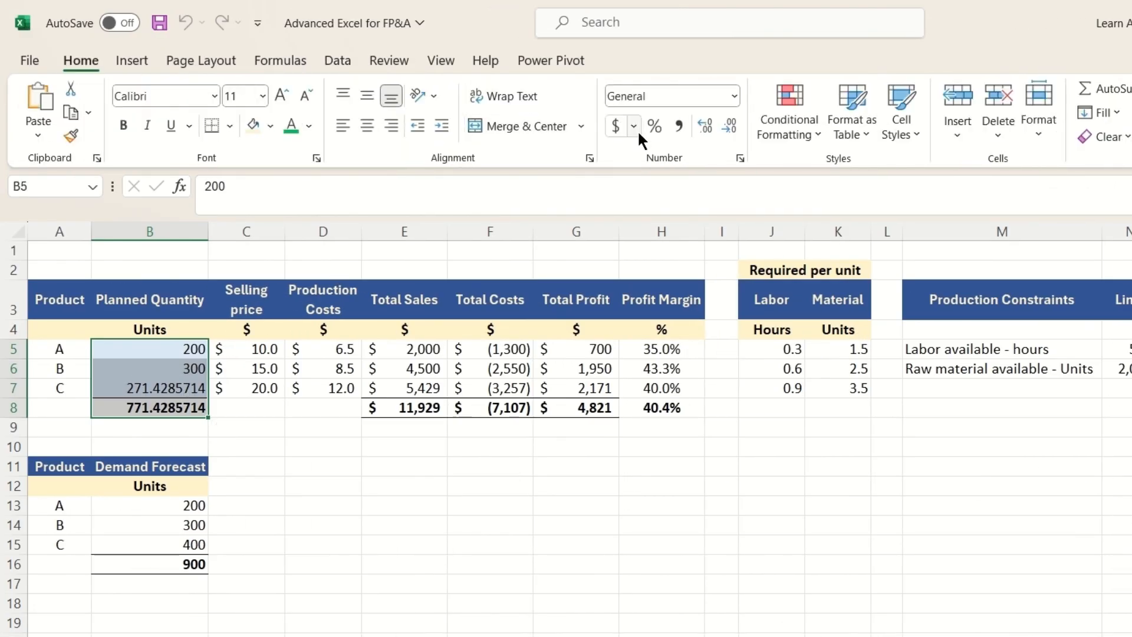
left_click(678, 126)
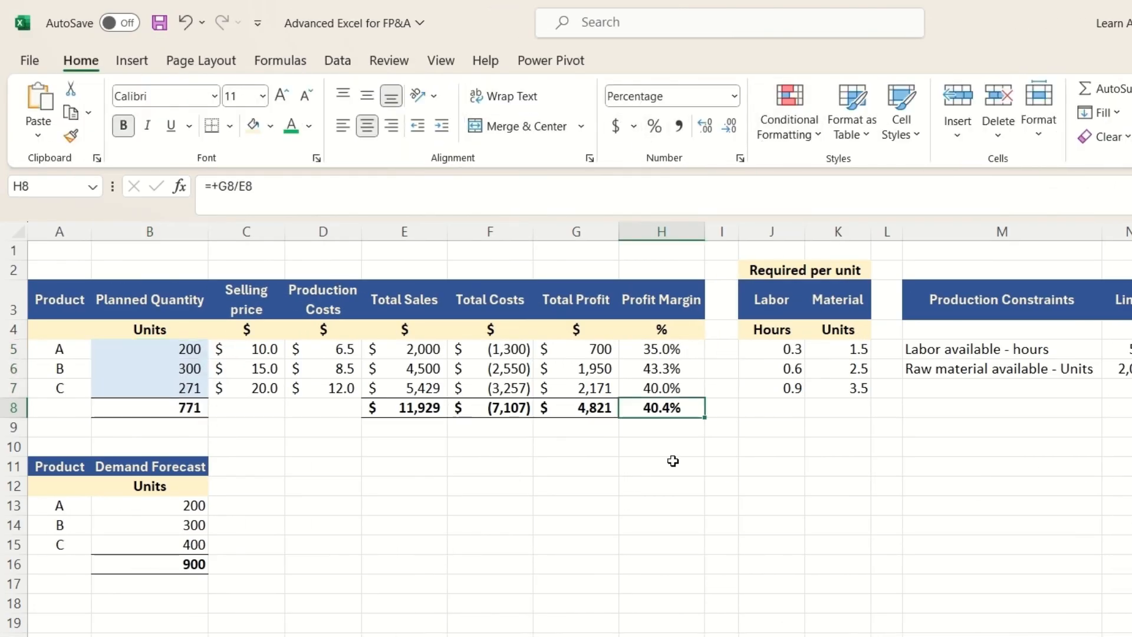
Step: Review the profit margins in column H, and start a Goal Seek with product A's margin H5 as the set cell
left_click(642, 373)
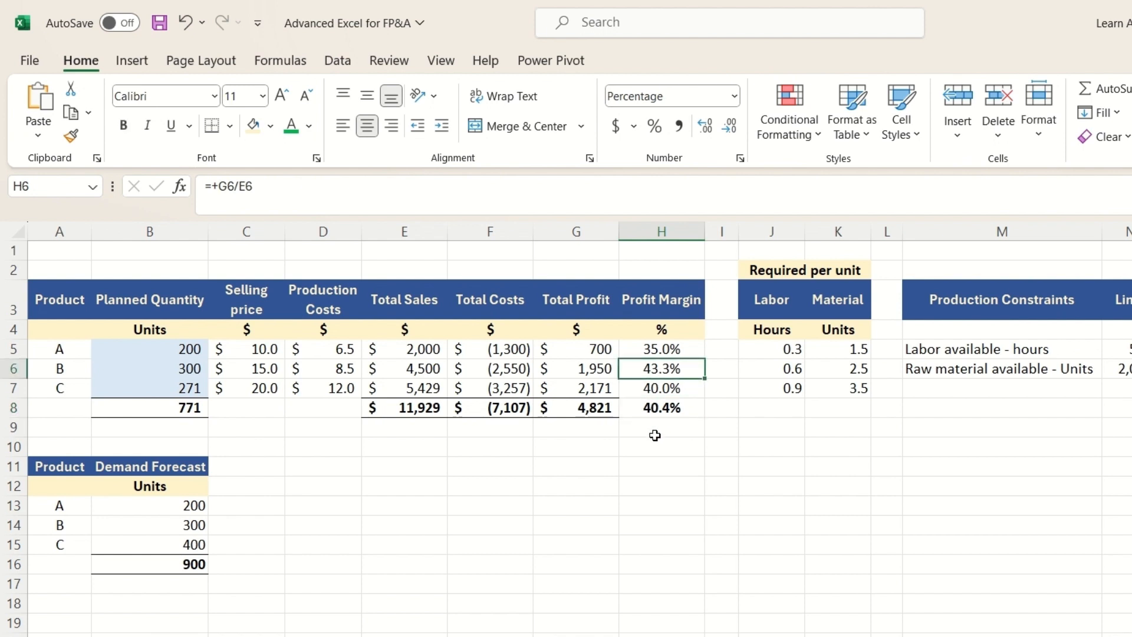
key("Down")
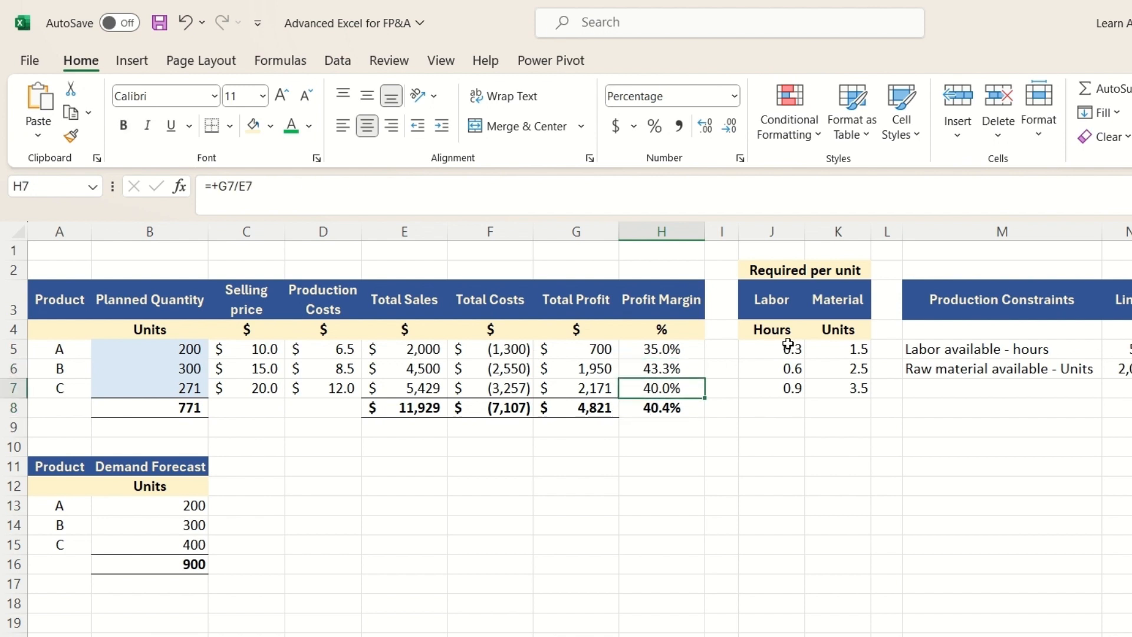
left_click(677, 407)
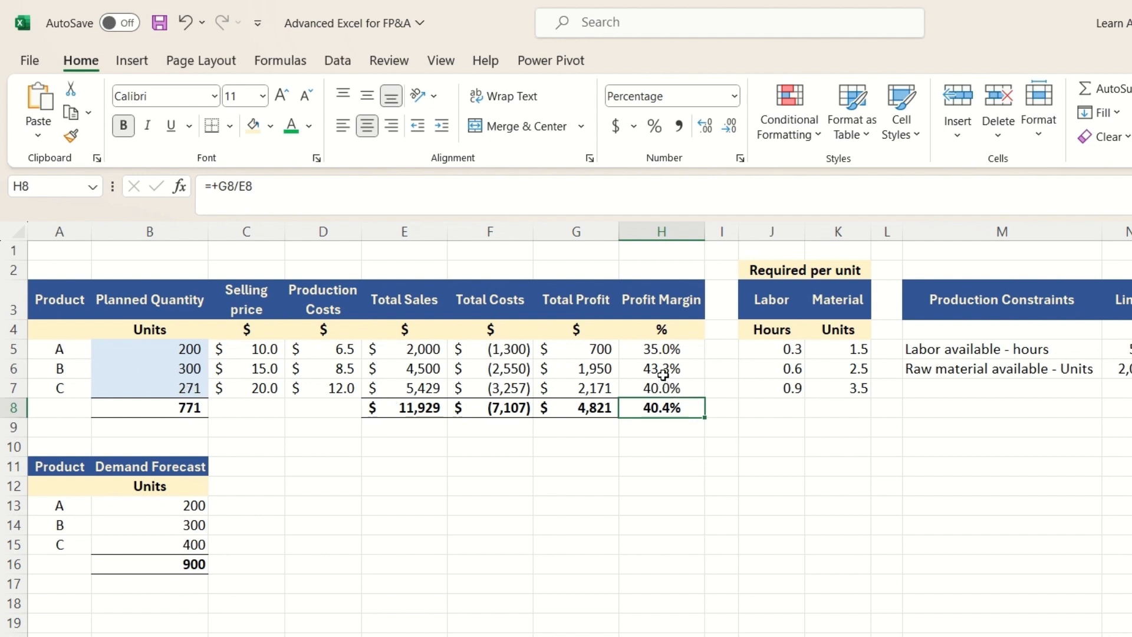
left_click(347, 61)
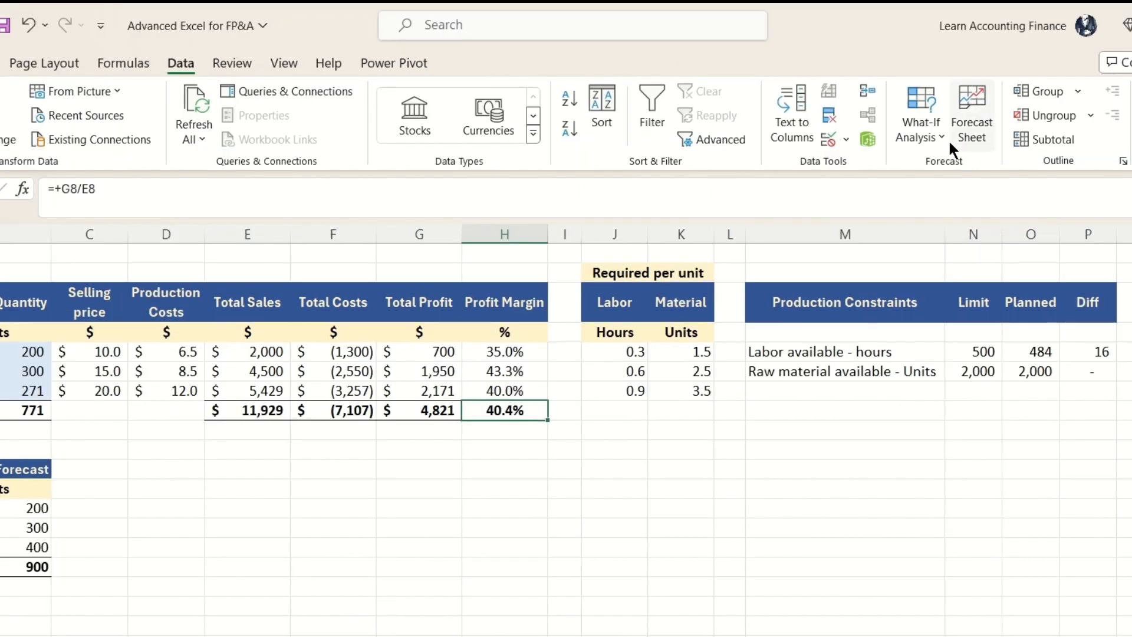
left_click(1092, 134)
left_click(955, 194)
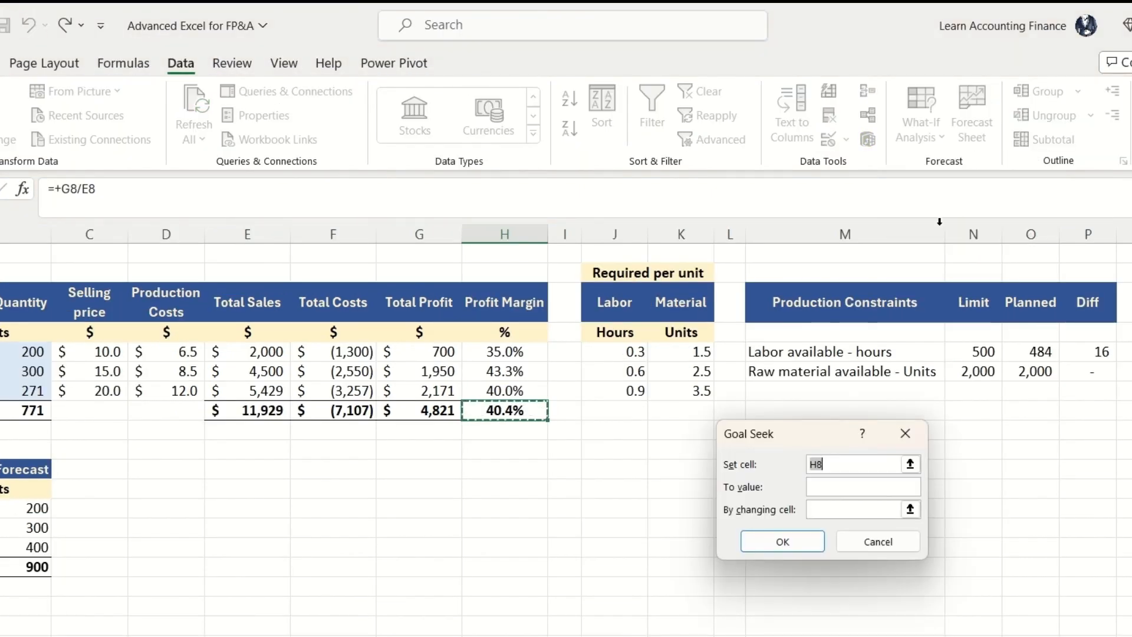
left_click(504, 351)
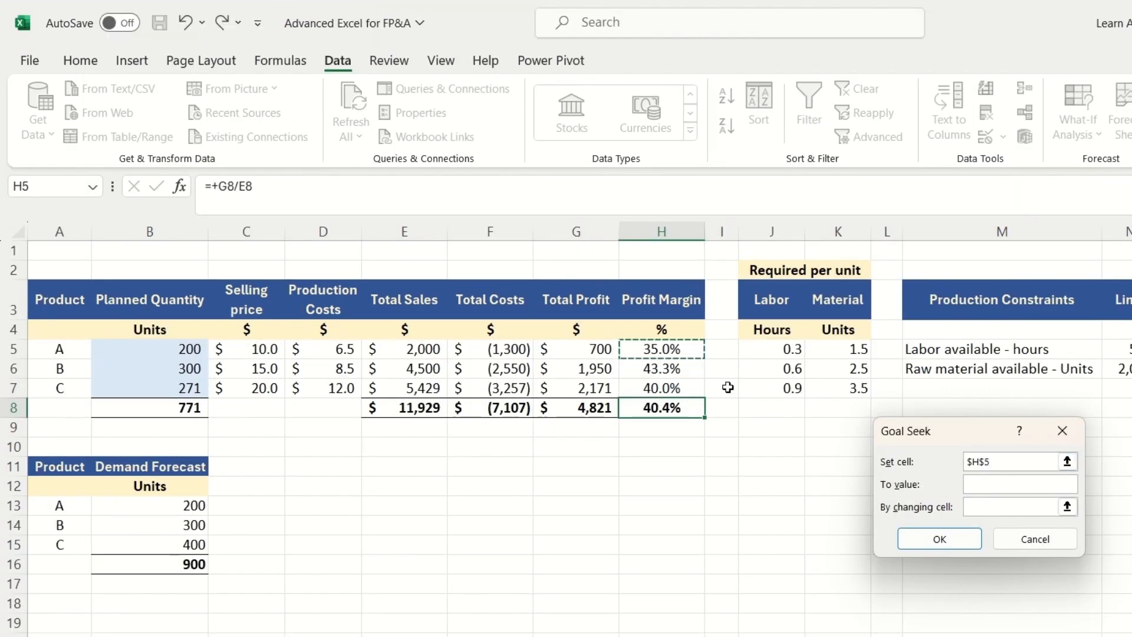
Step: Goal-seek product A's profit margin to .433 by changing its selling price in C5, and accept the solution
left_click(970, 483)
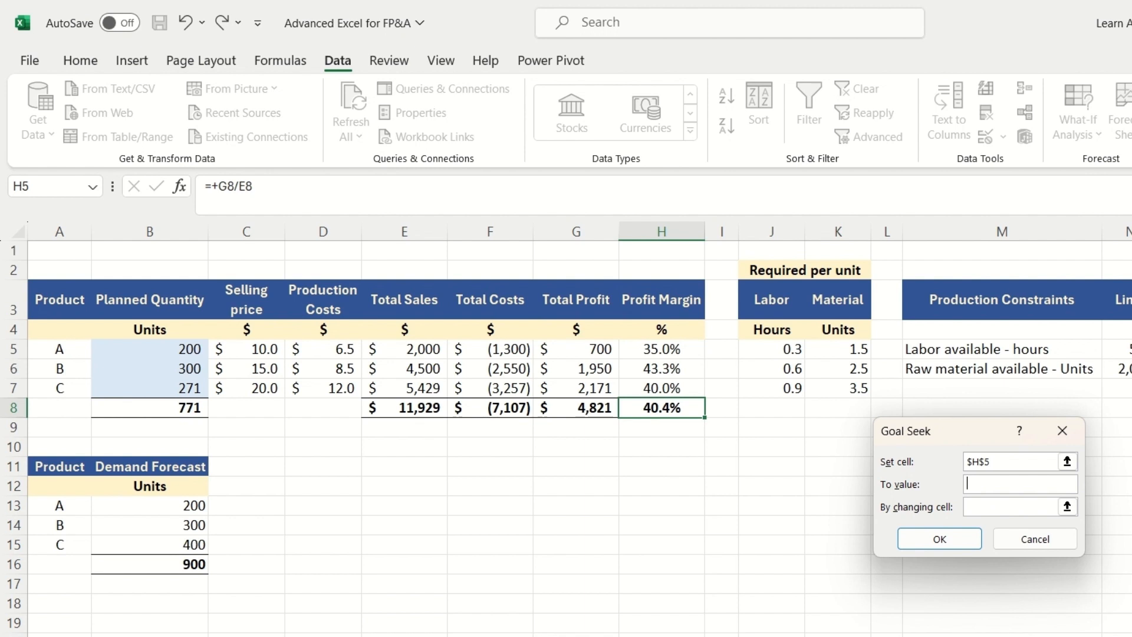
type(".433")
left_click(980, 509)
left_click(260, 352)
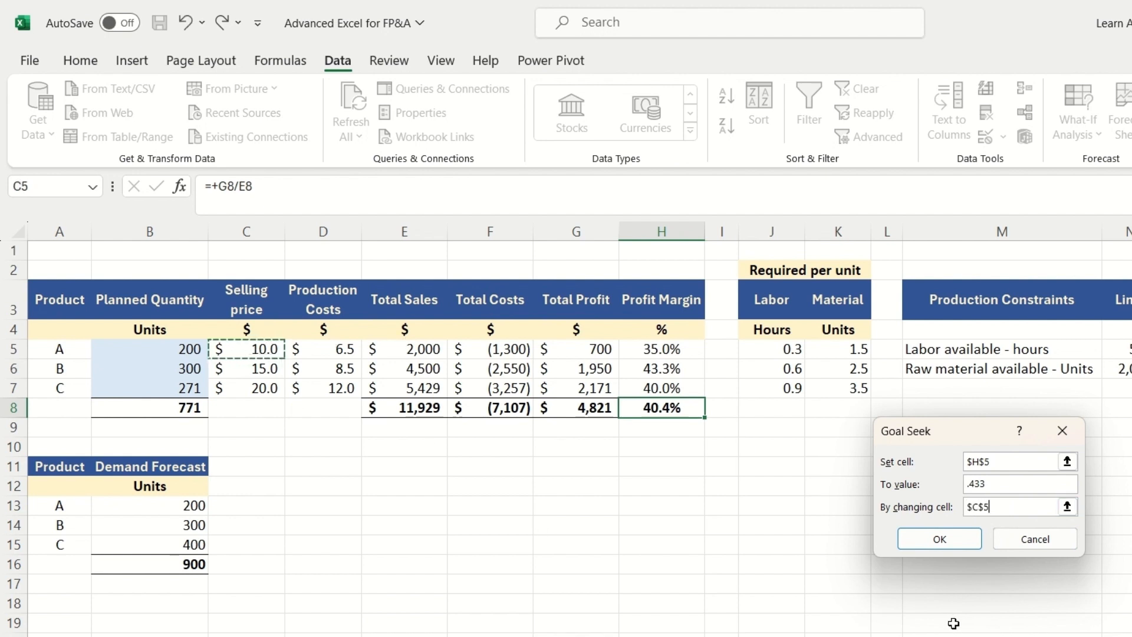
left_click(964, 539)
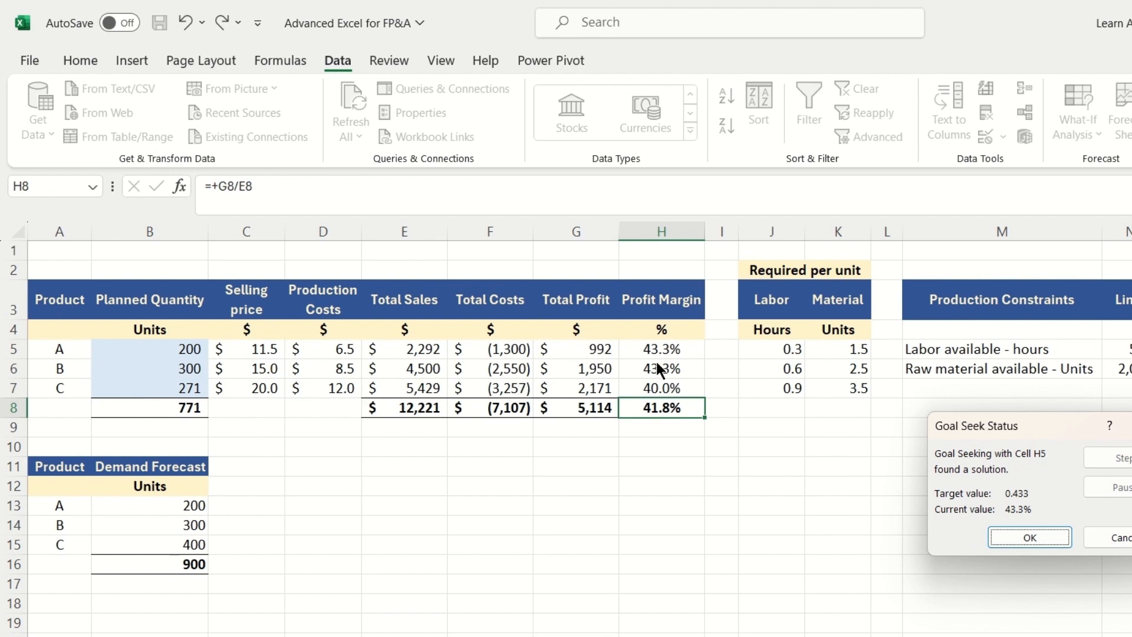
left_click(1038, 537)
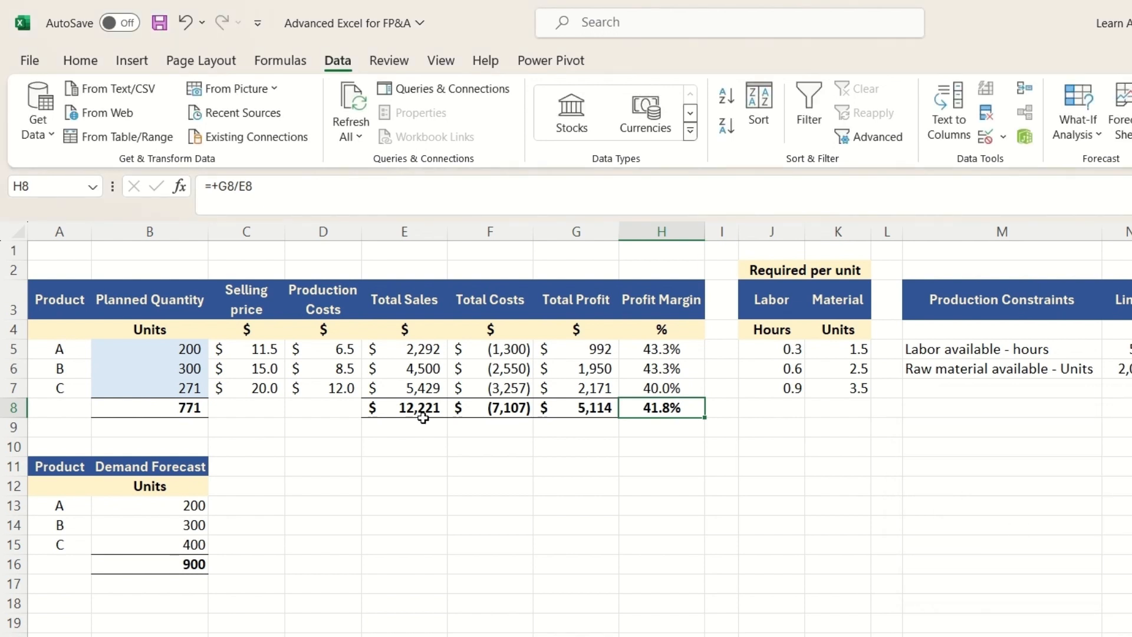
Step: Goal-seek product C's profit margin in H7 to 0.433 by changing its selling price, and accept the solution
left_click(658, 392)
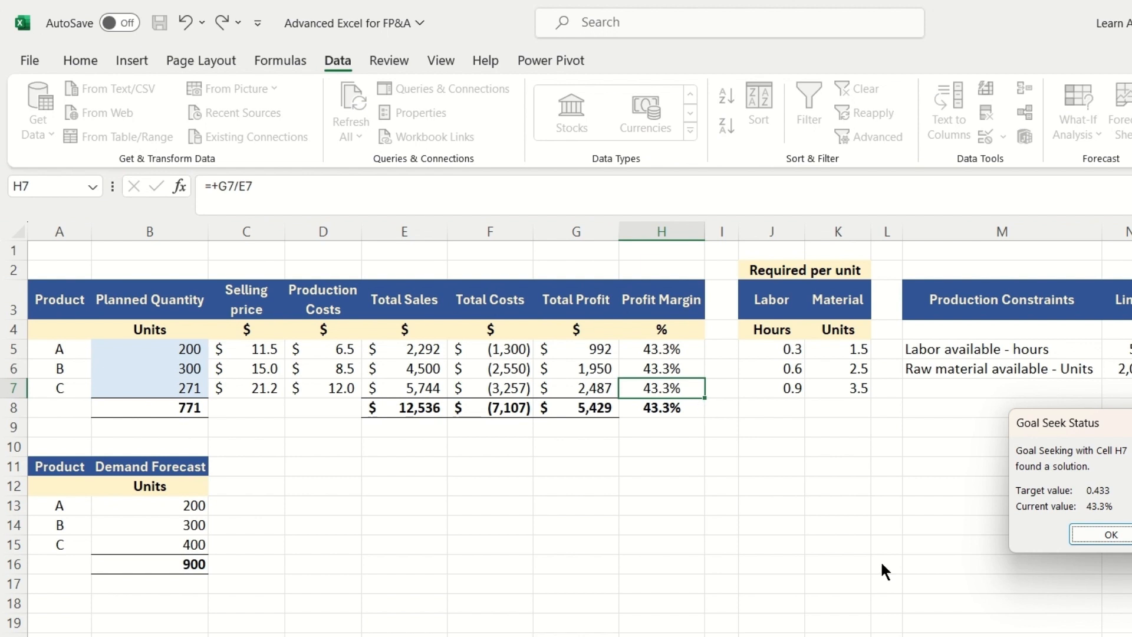
key("Return")
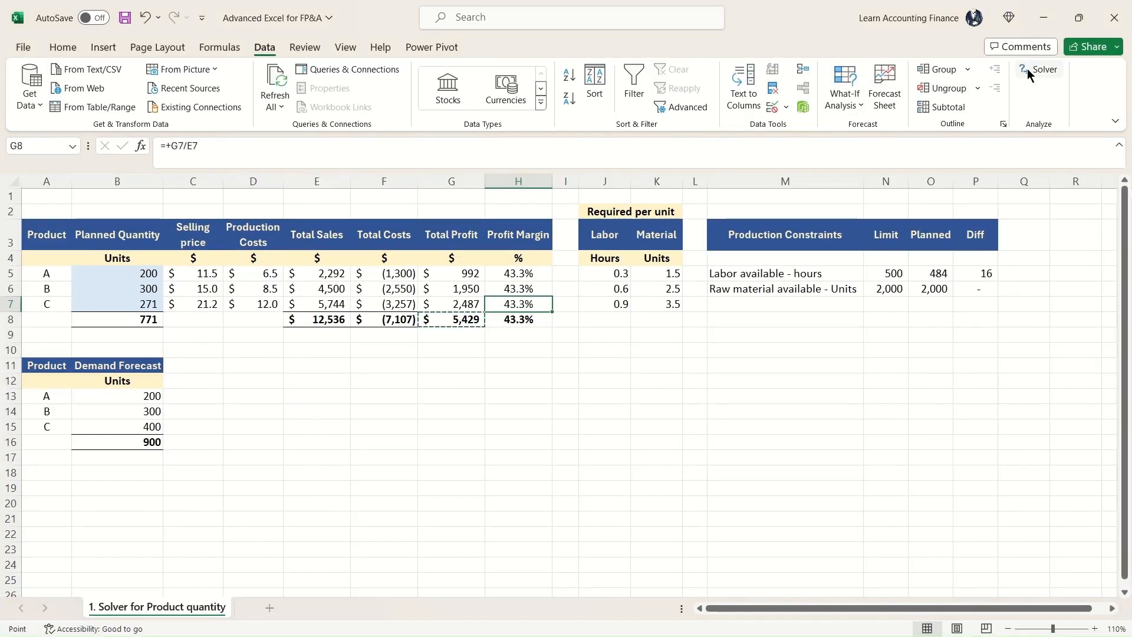
Step: Rerun Solver with the existing objective, variable cells and constraints, and move the results dialog clear of the production constraints table
left_click(1027, 69)
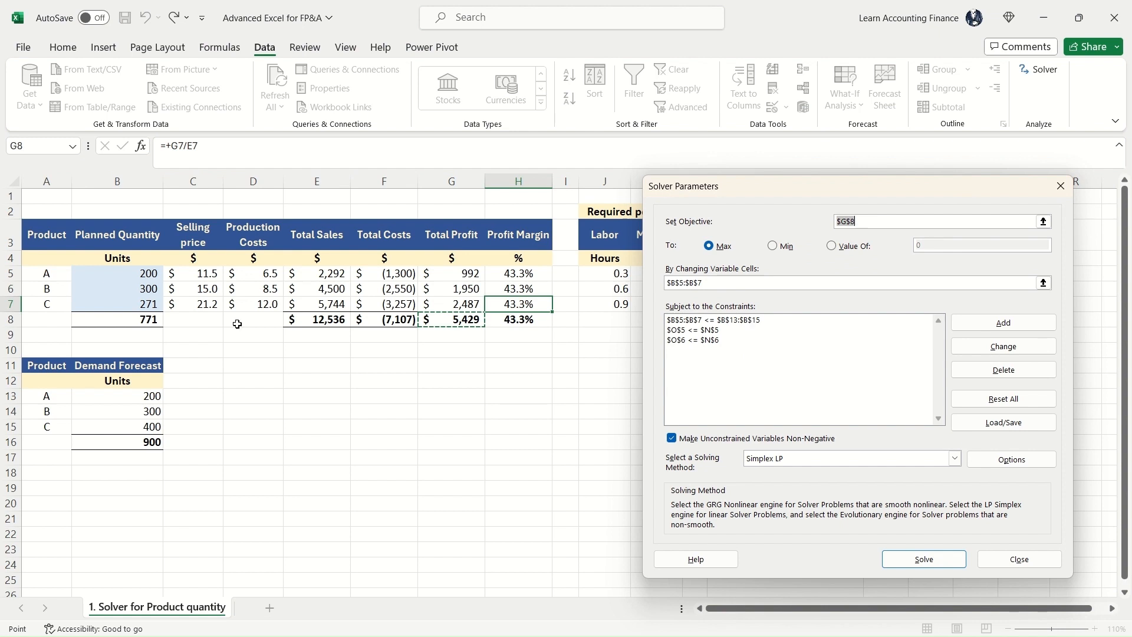
left_click(927, 560)
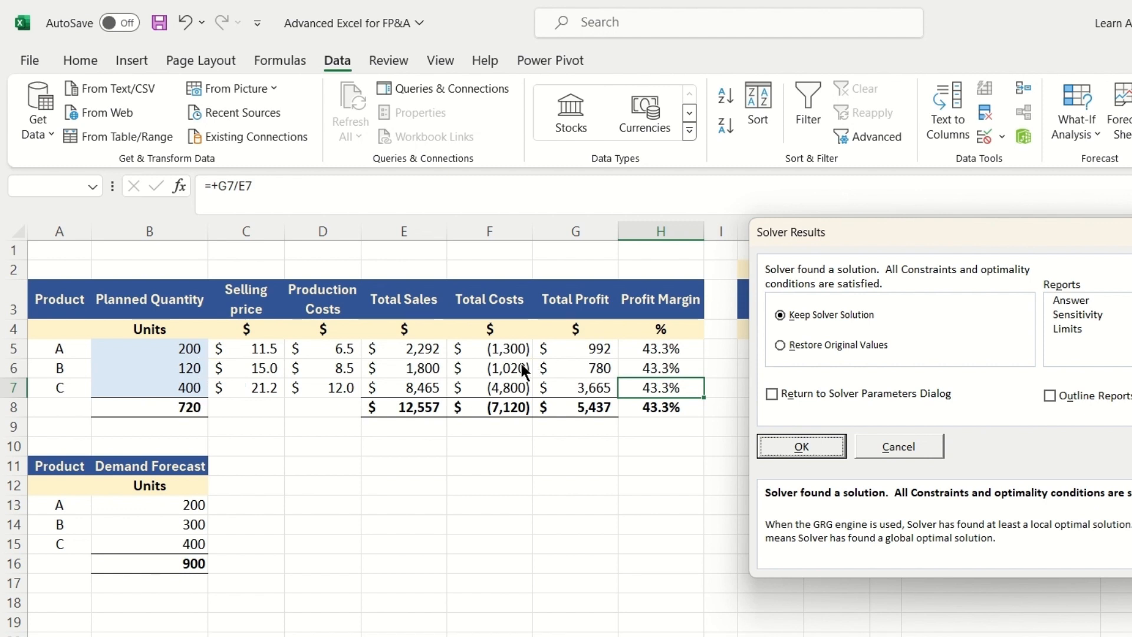
left_click_drag(885, 232, 751, 473)
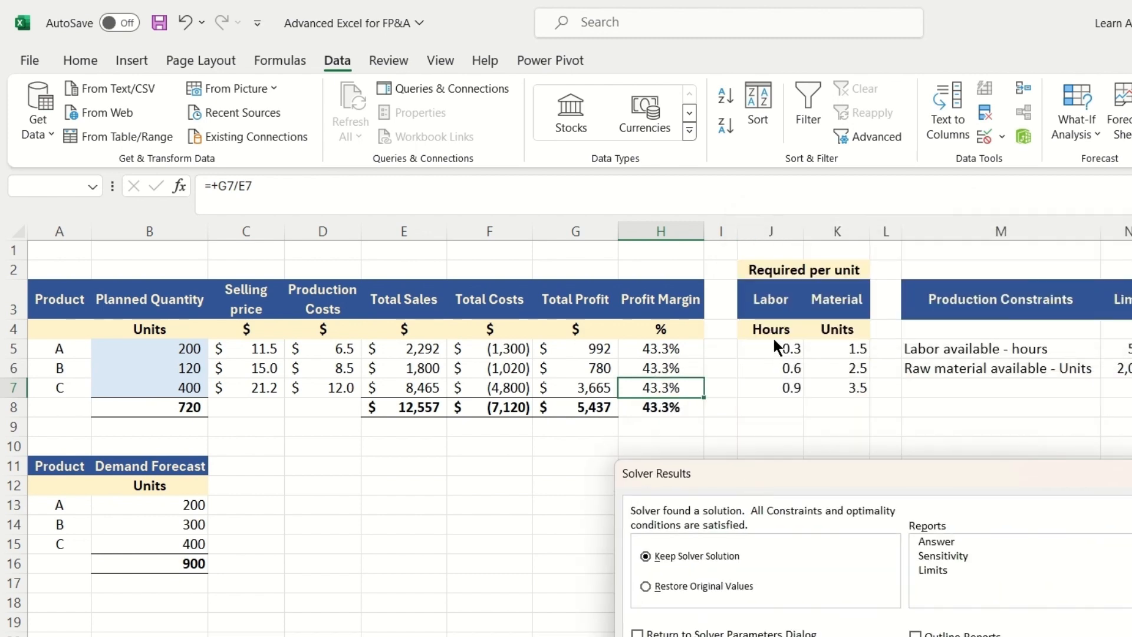